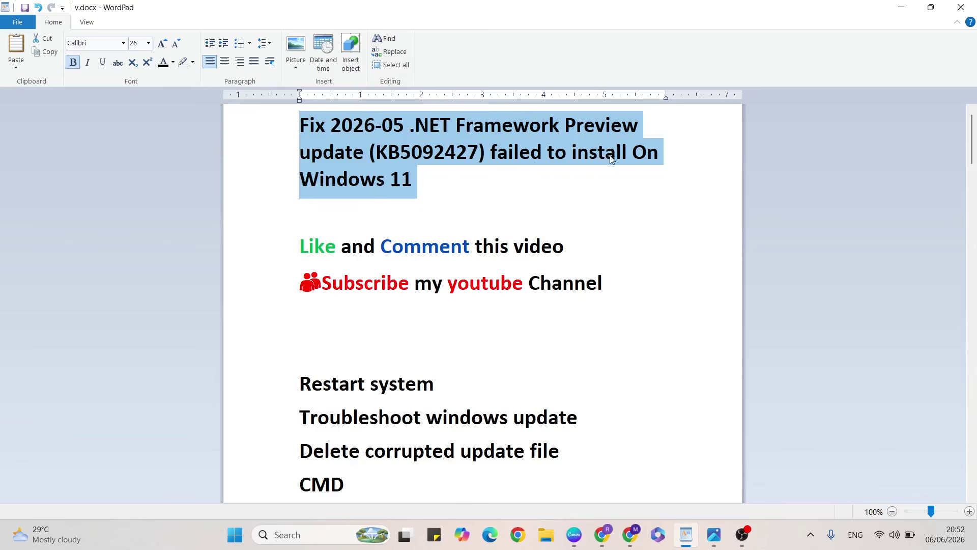
# - Display the Start menu's power options including Restart, dismiss them without restarting, and return to the WordPad notes
pyautogui.click(657, 220)
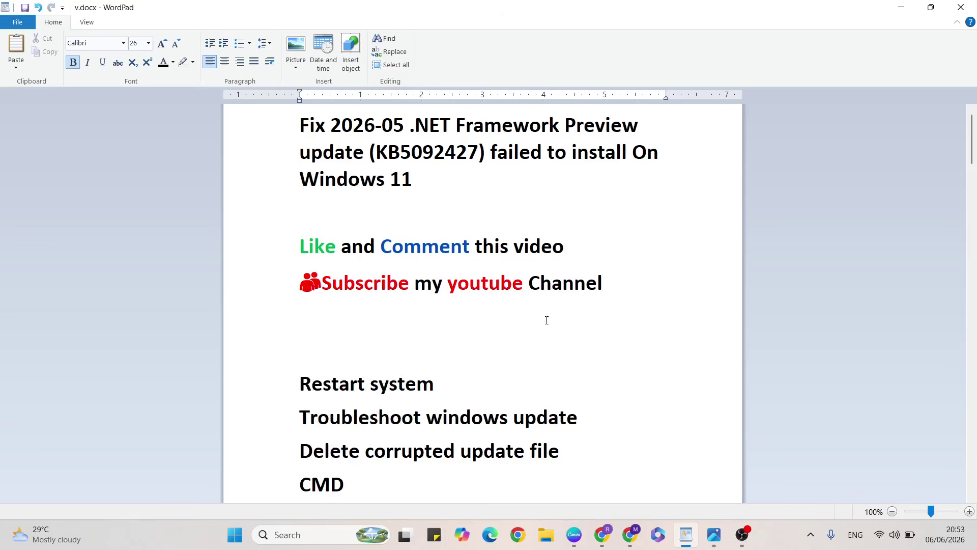
pyautogui.press('super+d')
pyautogui.click(233, 540)
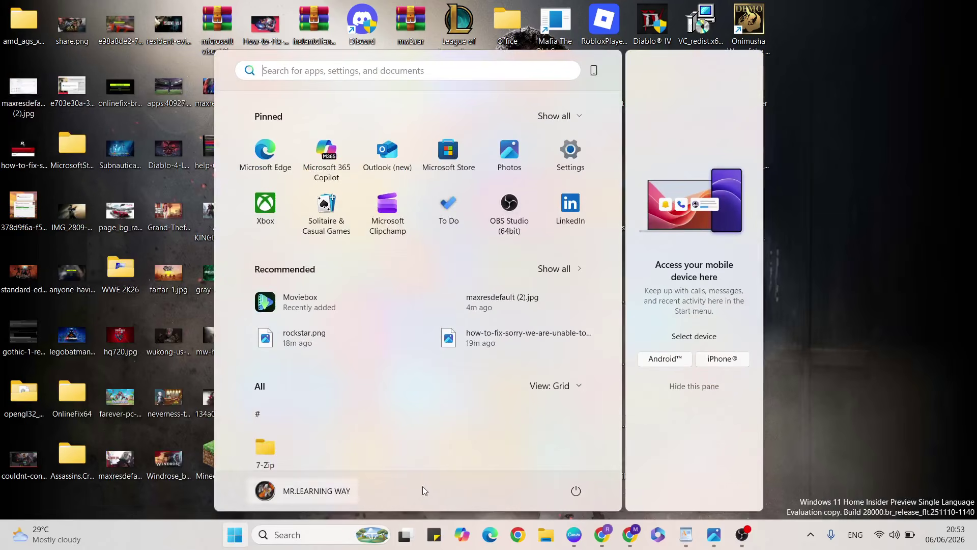
pyautogui.click(577, 492)
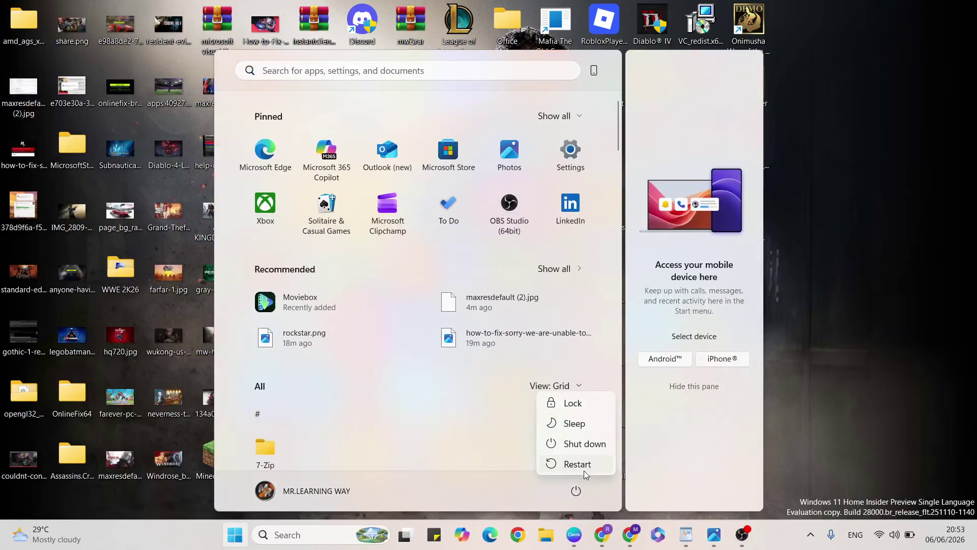
pyautogui.click(807, 367)
pyautogui.click(685, 533)
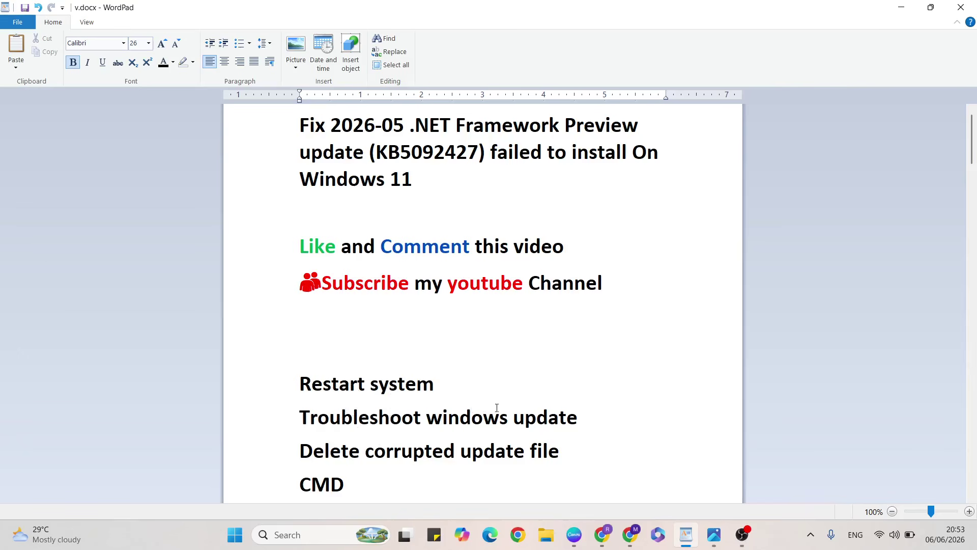
# - Leave the notes and open the Windows Settings app by searching for "sett"
pyautogui.press('super+d')
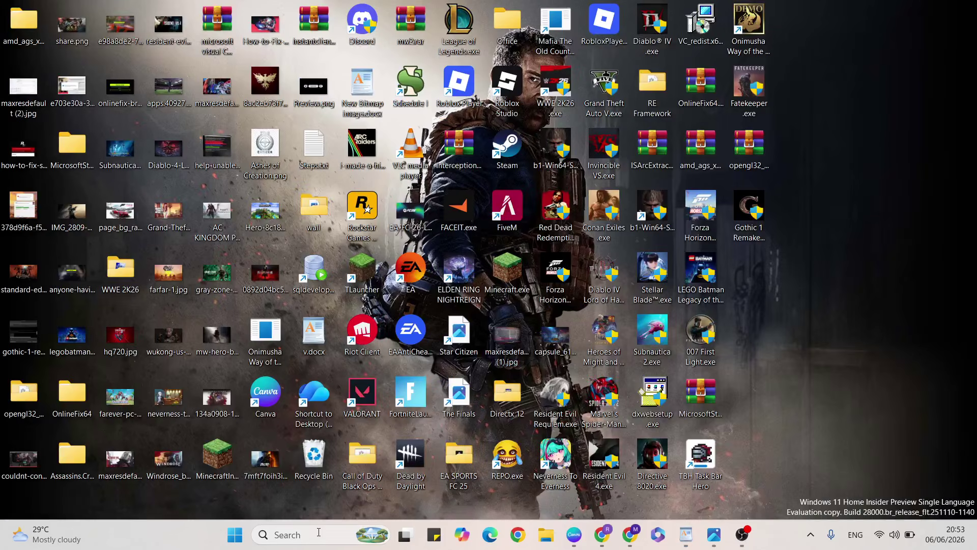
pyautogui.click(320, 535)
pyautogui.write('sett')
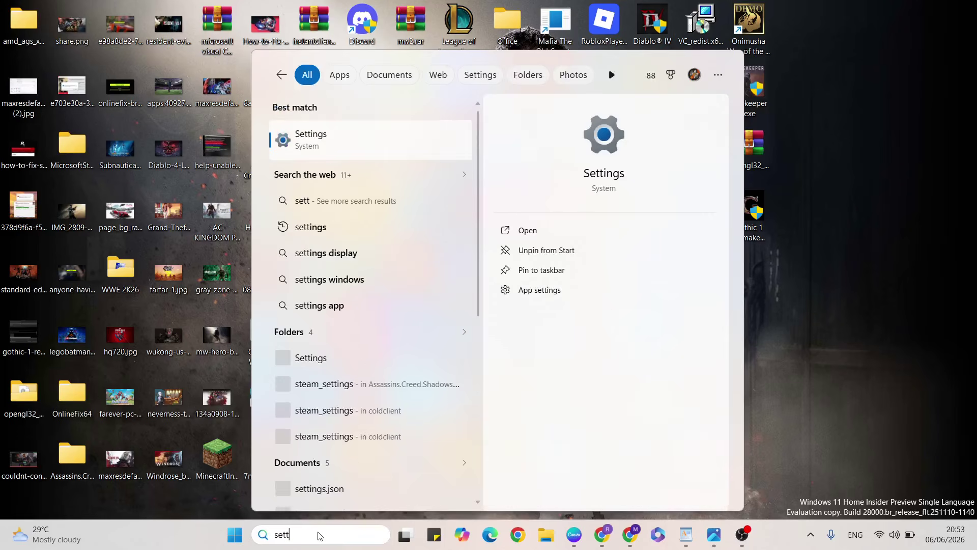
pyautogui.click(366, 151)
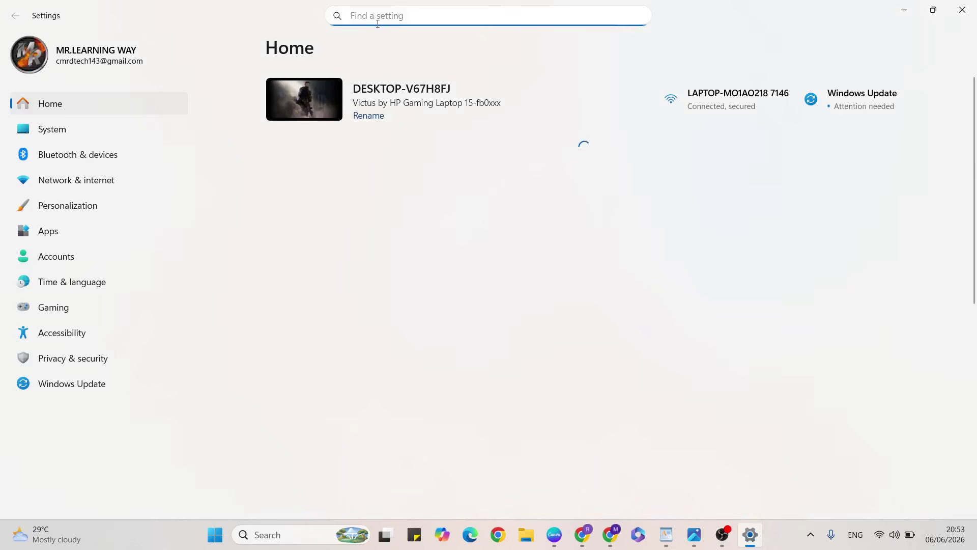
# - Search settings for "windows update", run the "Find and fix problems with Windows Update" troubleshooter, and cancel it during problem resolution
pyautogui.write('wind')
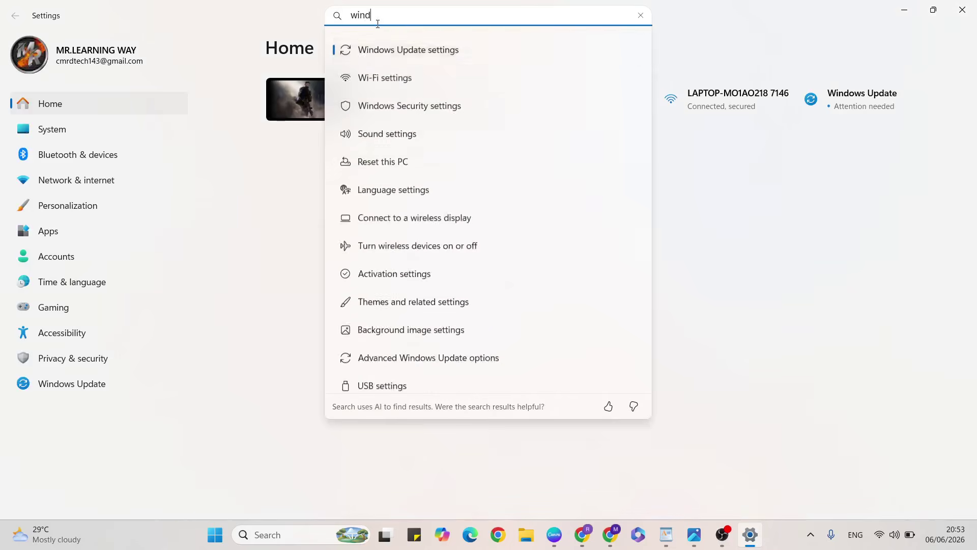
pyautogui.write('ows update')
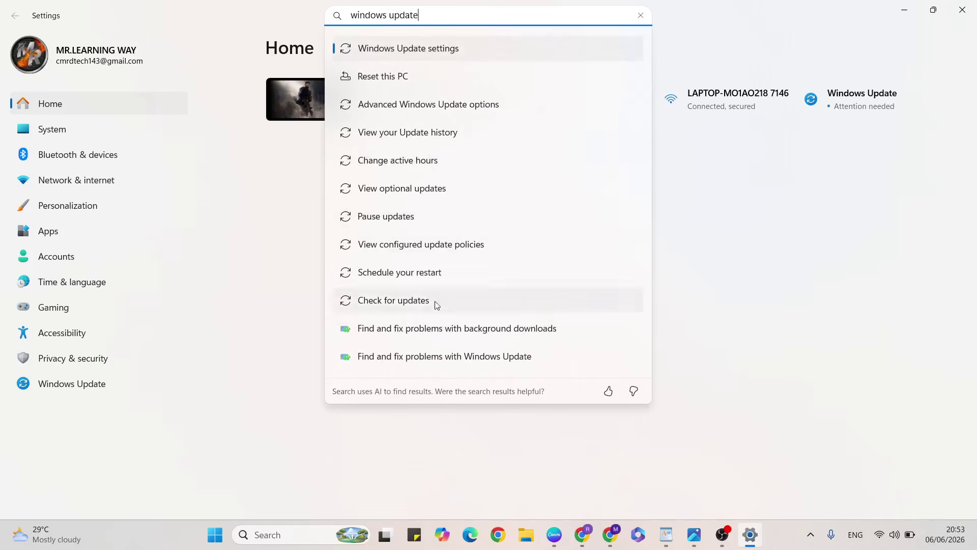
pyautogui.click(438, 358)
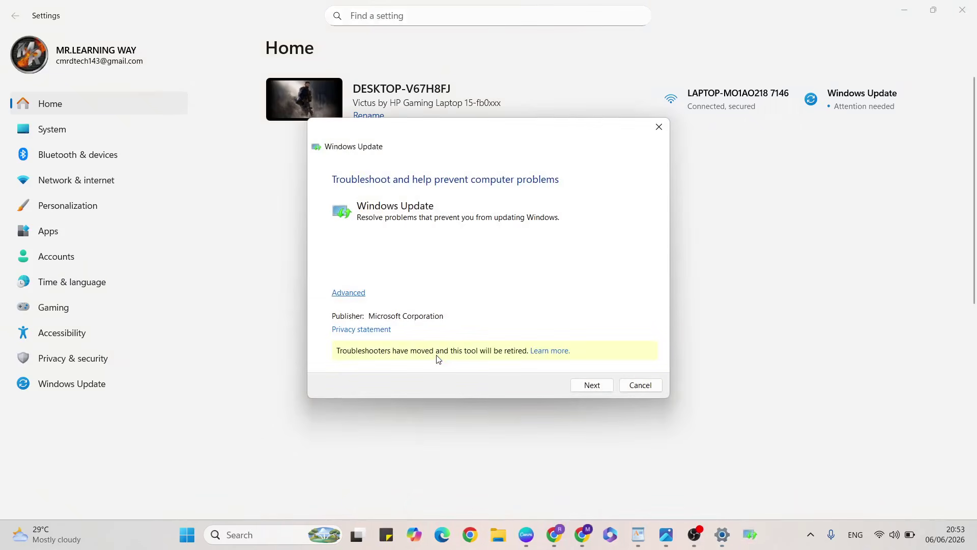
pyautogui.click(590, 385)
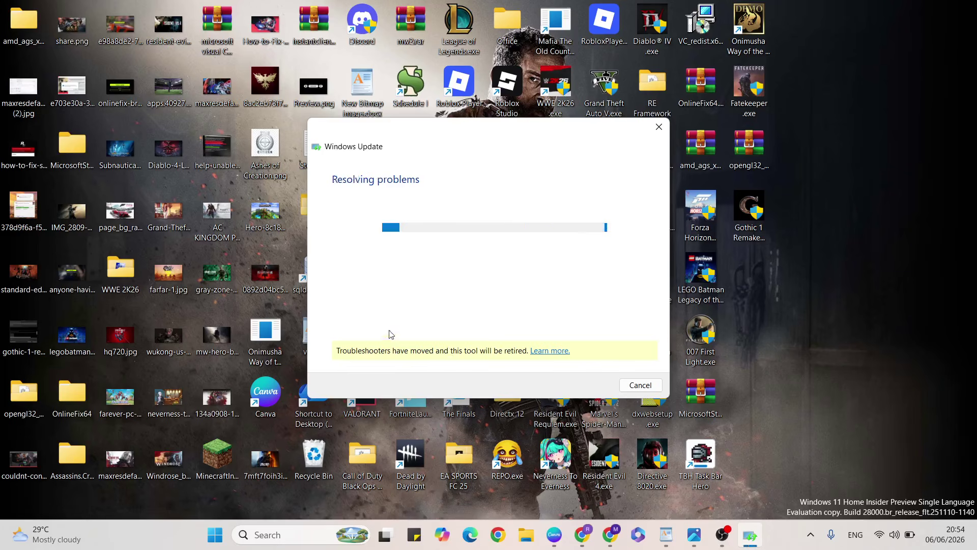
pyautogui.click(640, 386)
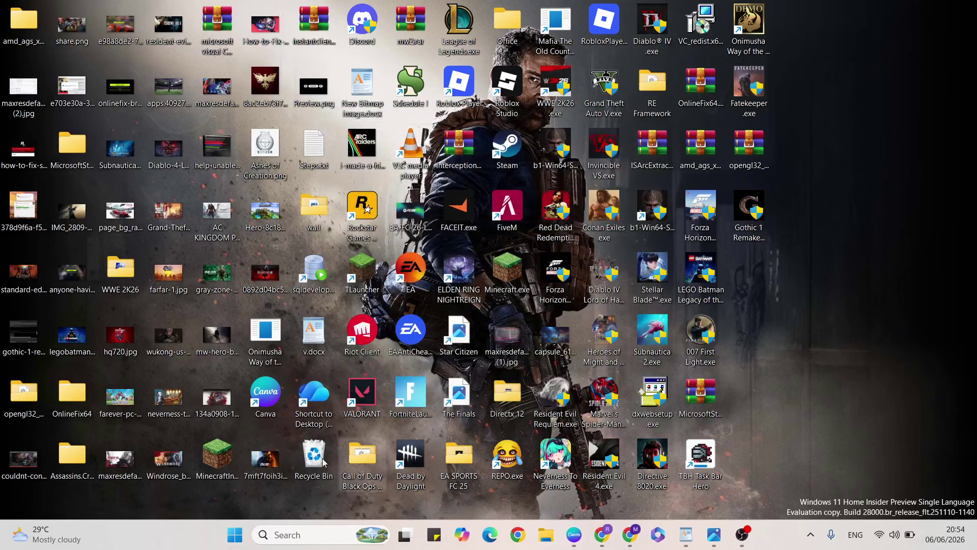
# - View the Restart power option again without restarting, and bring the WordPad notes back up
pyautogui.click(235, 534)
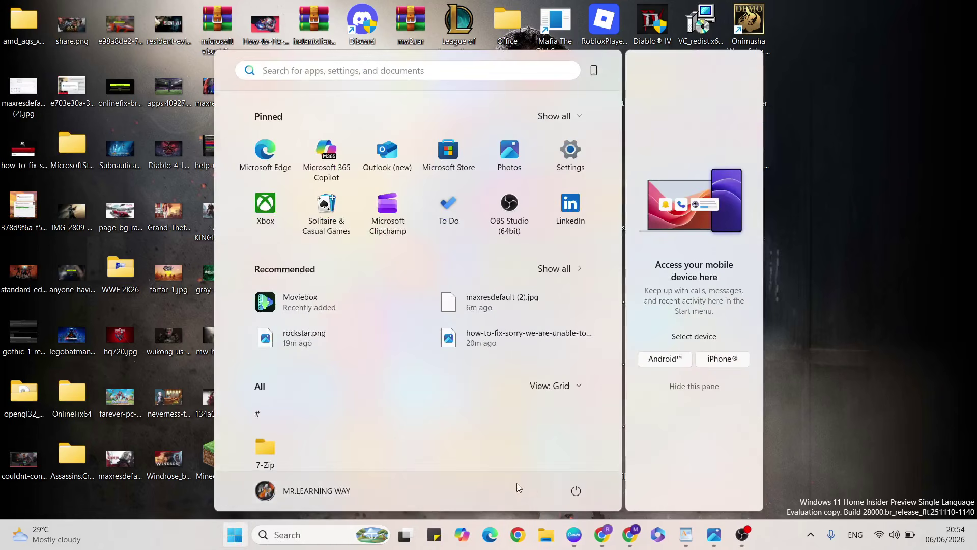
pyautogui.click(576, 491)
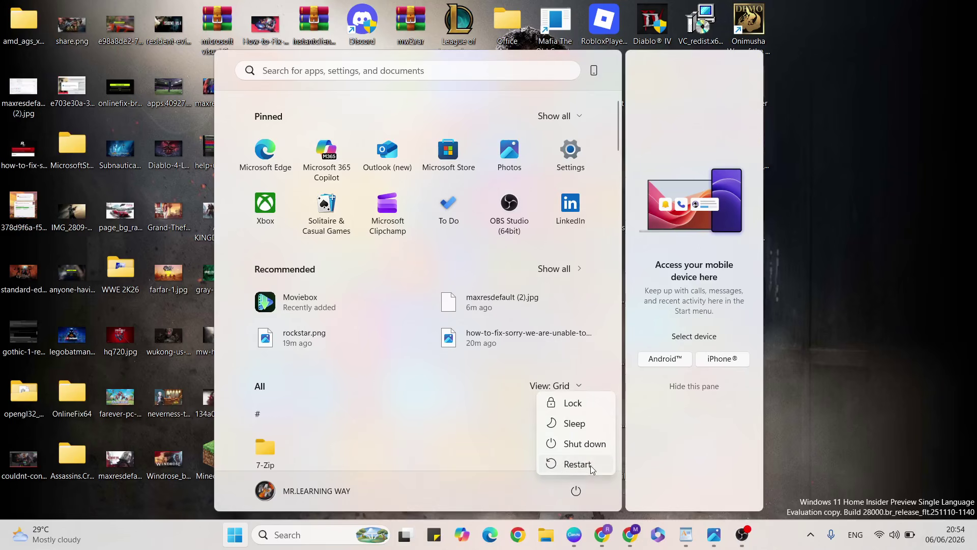
pyautogui.click(857, 304)
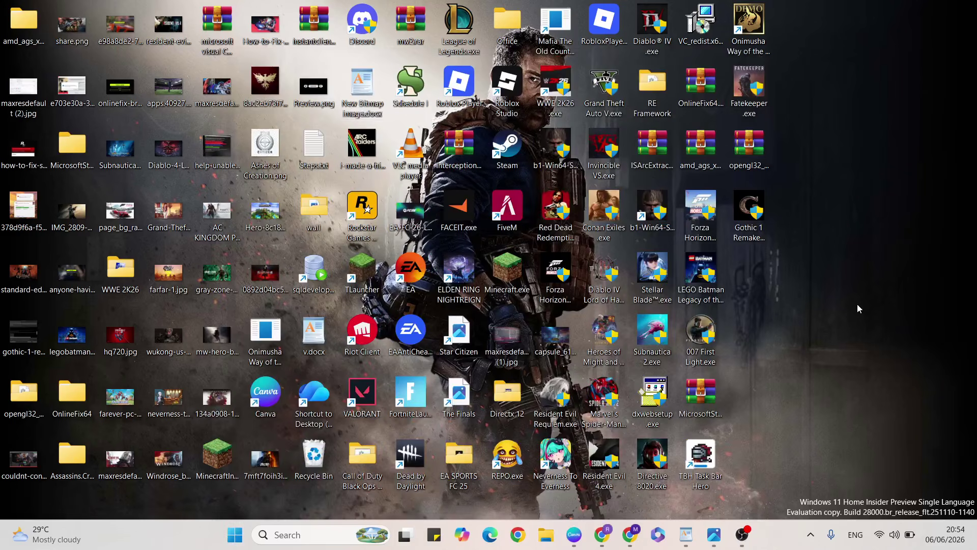
pyautogui.click(685, 534)
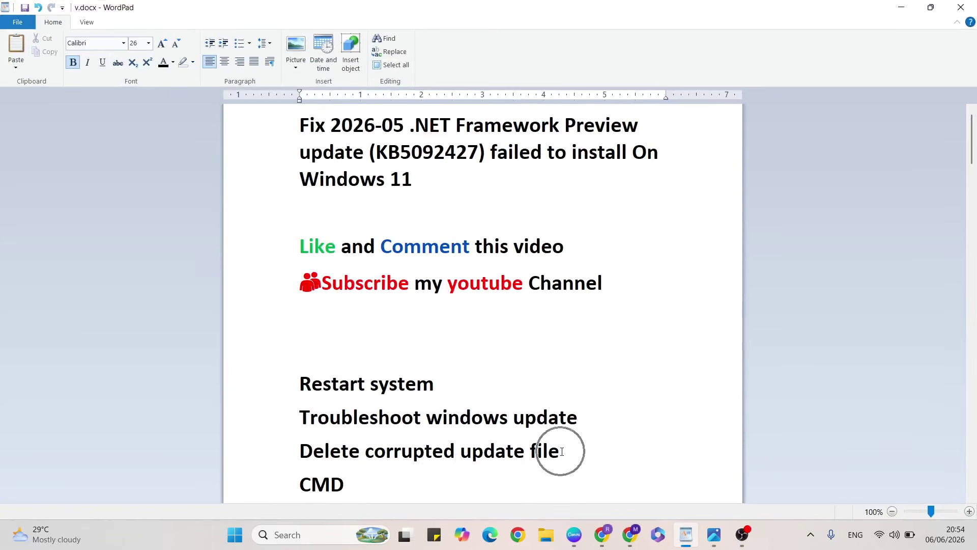
# - Open the SoftwareDistribution folder inside the Windows folder on Local Disk (C:) in File Explorer
pyautogui.press('super+d')
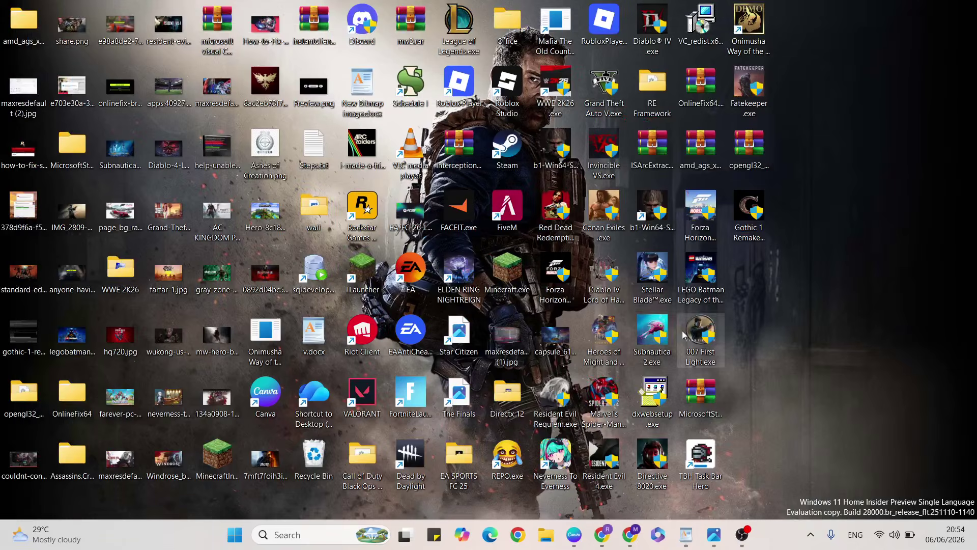
pyautogui.click(541, 531)
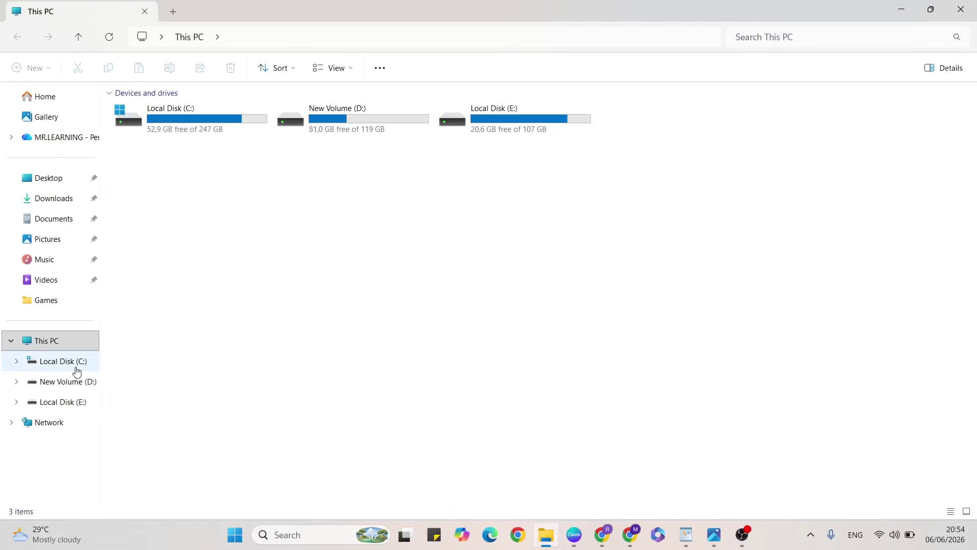
pyautogui.click(76, 371)
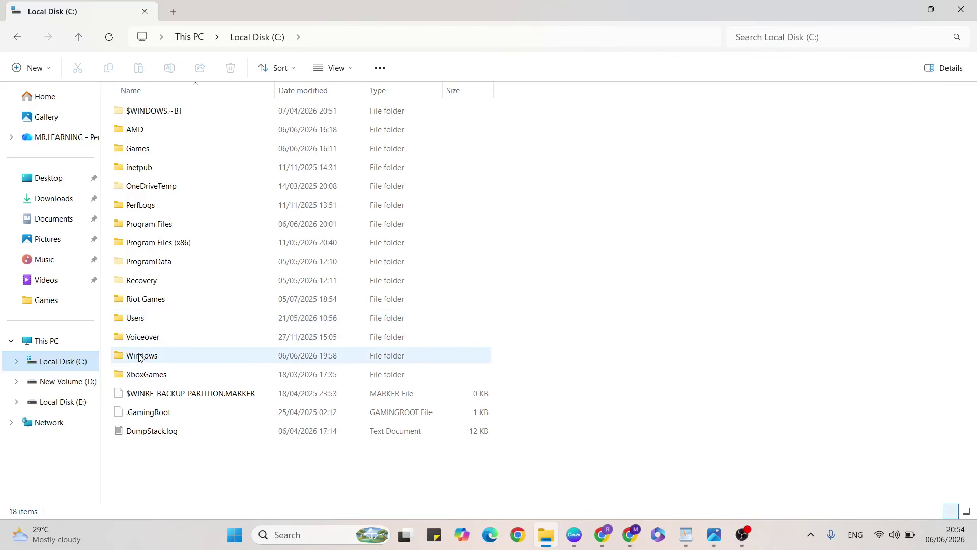
pyautogui.click(138, 357)
pyautogui.doubleClick(139, 356)
pyautogui.scroll(-3, 240, 344)
pyautogui.scroll(2, 241, 346)
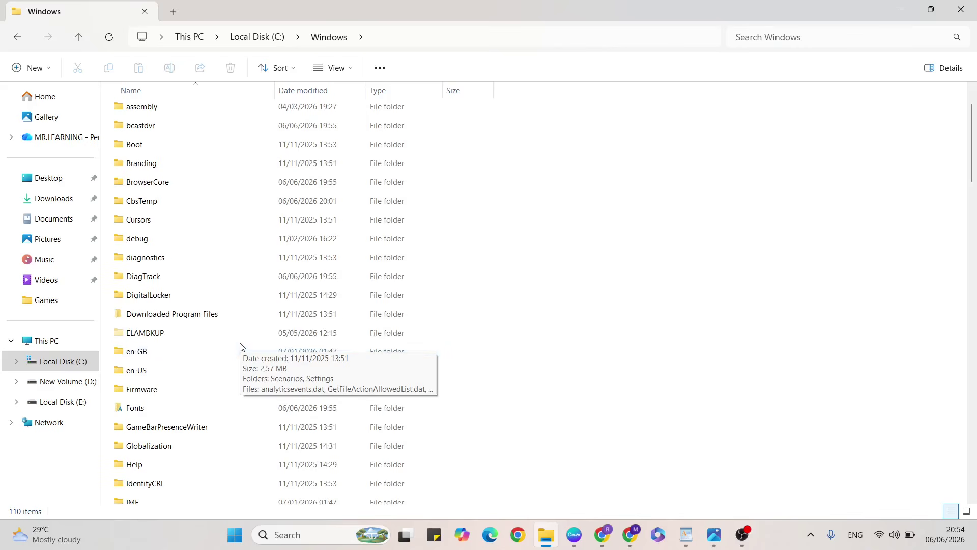
pyautogui.scroll(-10, 240, 347)
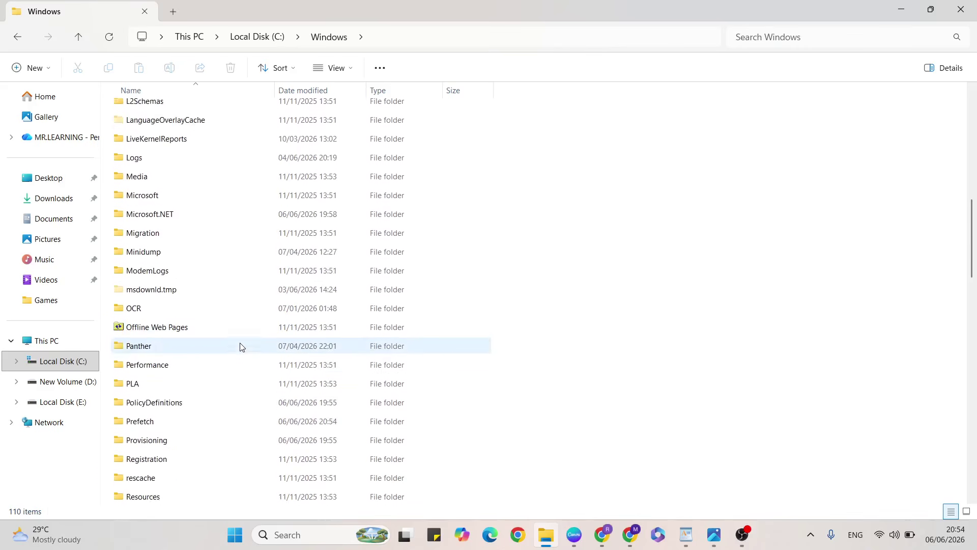
pyautogui.scroll(-5, 240, 346)
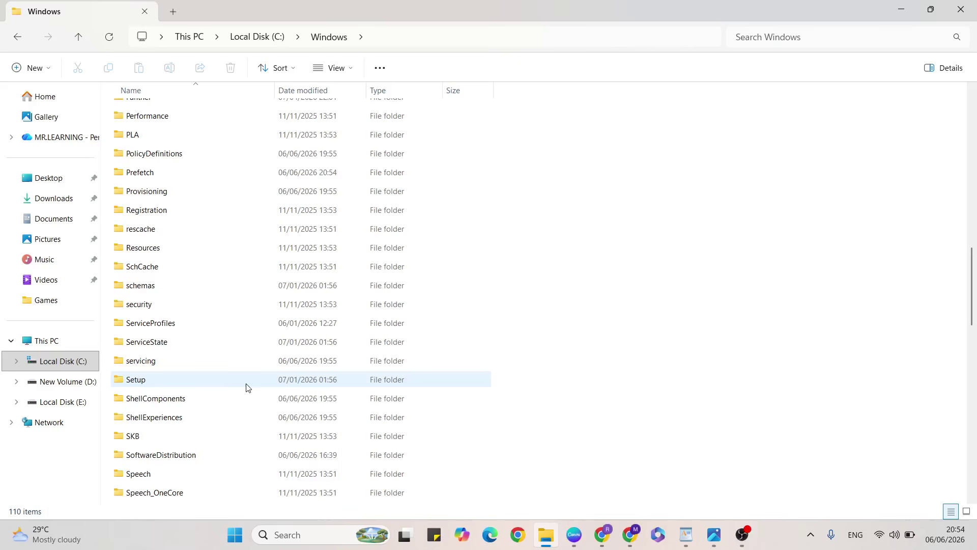
pyautogui.doubleClick(212, 375)
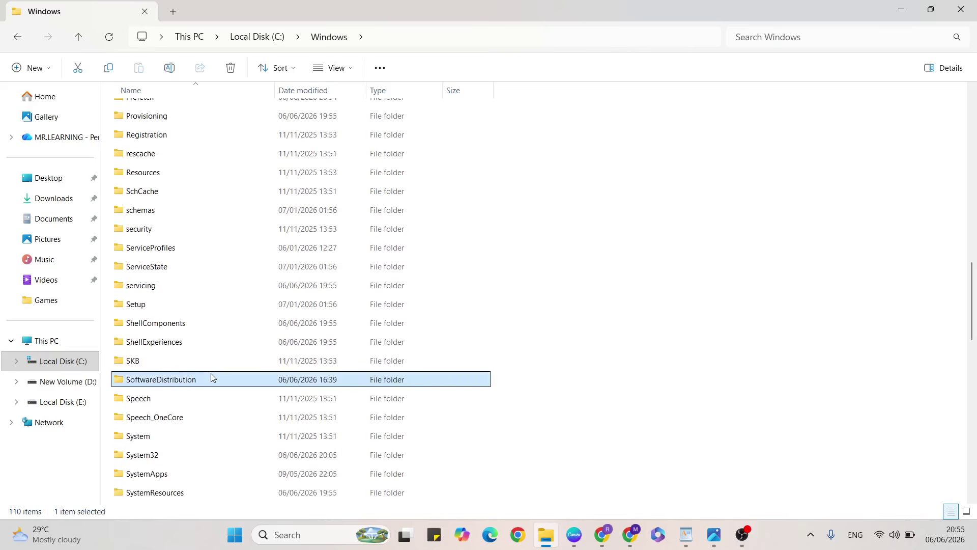
# - Select all items in the SoftwareDistribution folder, display the Delete option without using it, and close File Explorer
pyautogui.moveTo(195, 242); pyautogui.dragTo(172, 102)
pyautogui.rightClick(226, 143)
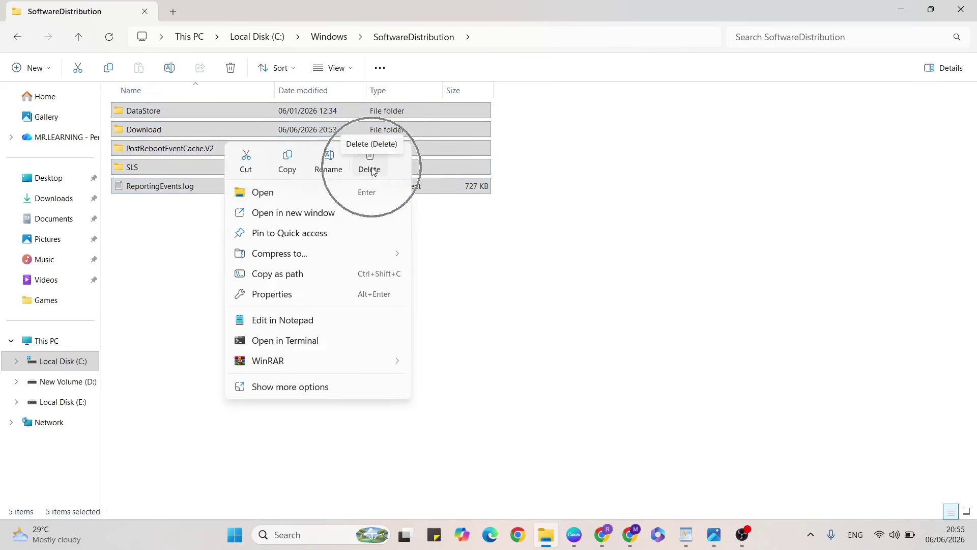
pyautogui.click(961, 9)
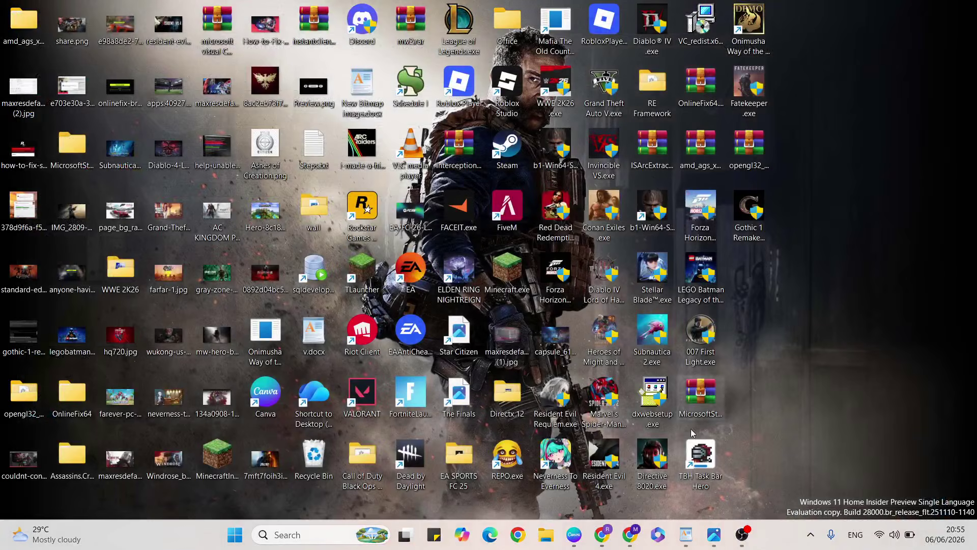
# - In the WordPad notes, append "(It is safe)" to the line "Delete corrupted update file"
pyautogui.click(682, 532)
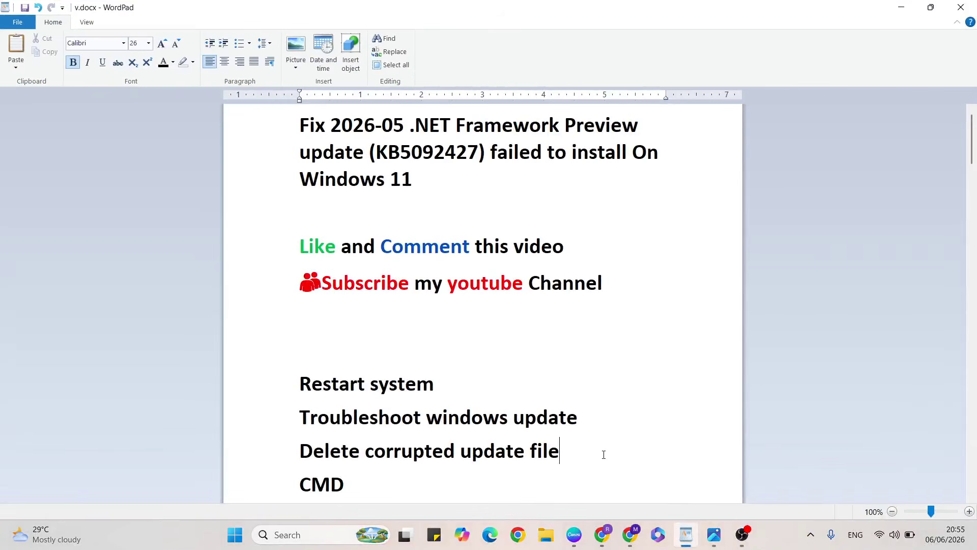
pyautogui.write('()')
pyautogui.write('I')
pyautogui.write('t is s')
pyautogui.write('afe')
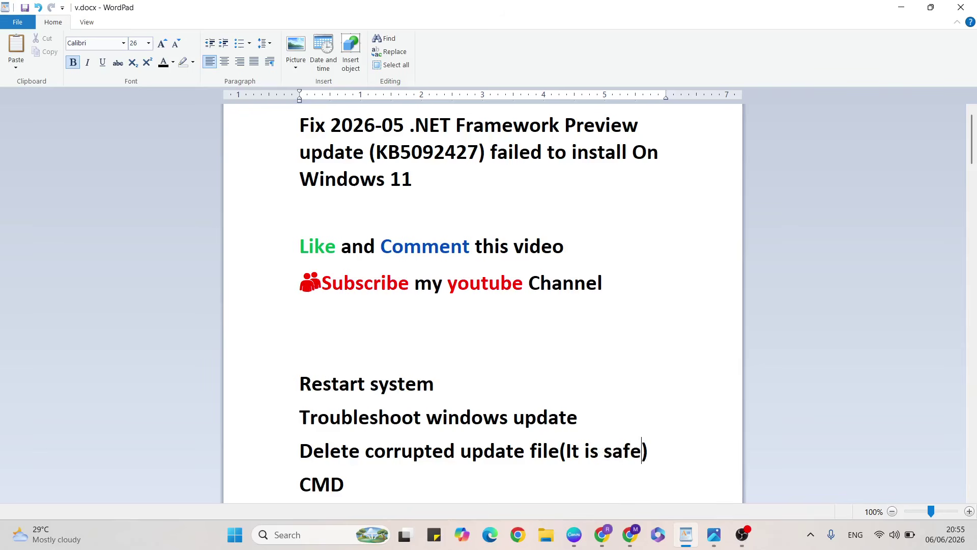
pyautogui.press('Down')
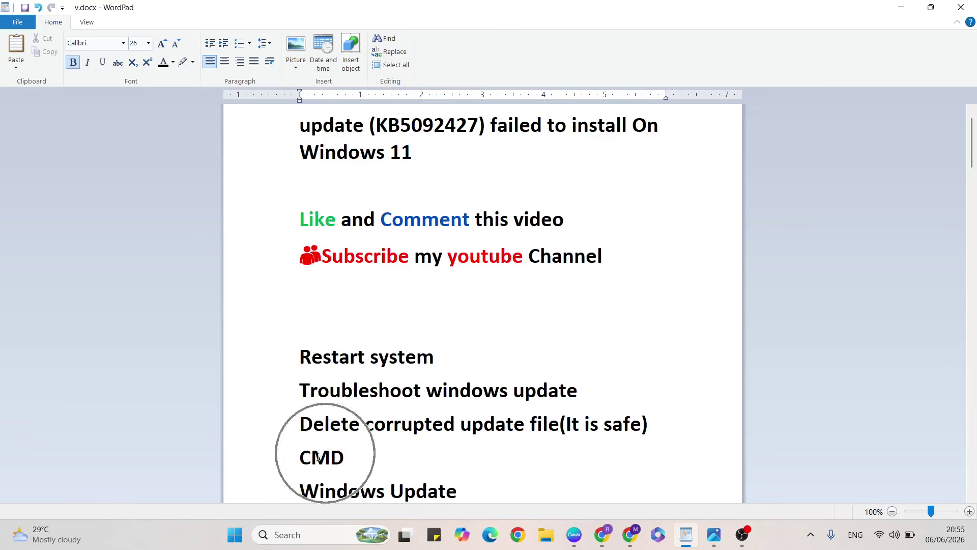
# - Search Windows for "cmd" and open Command Prompt as administrator
pyautogui.press('super+d')
pyautogui.click(304, 532)
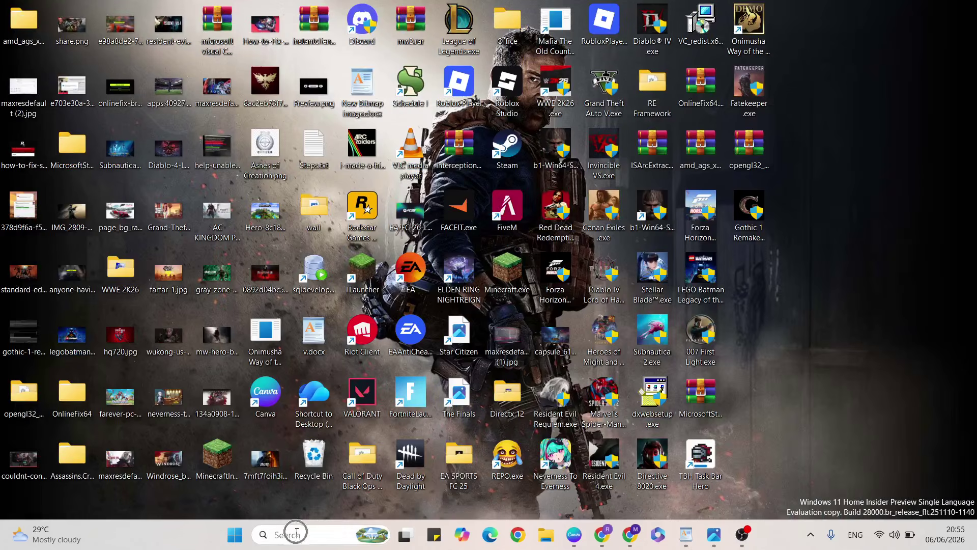
pyautogui.write('cmd')
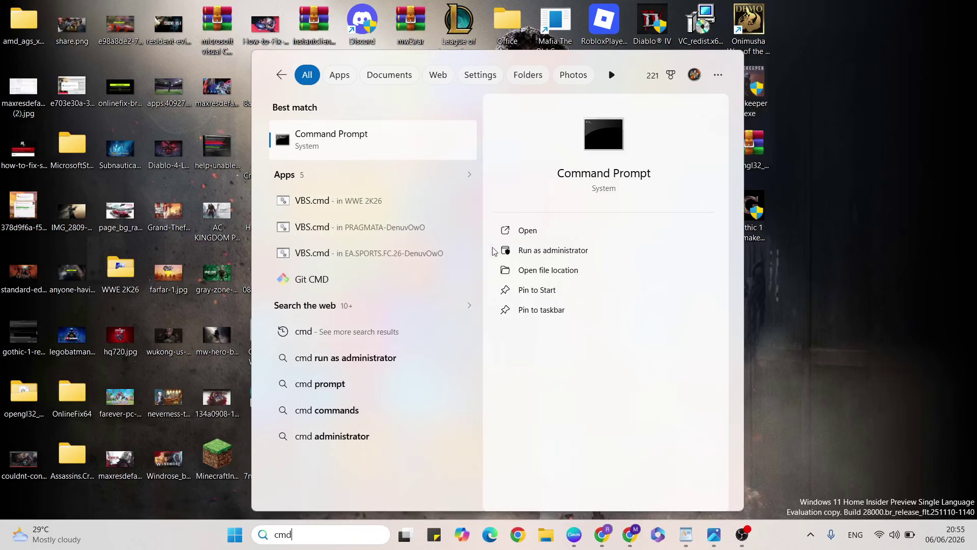
pyautogui.click(529, 250)
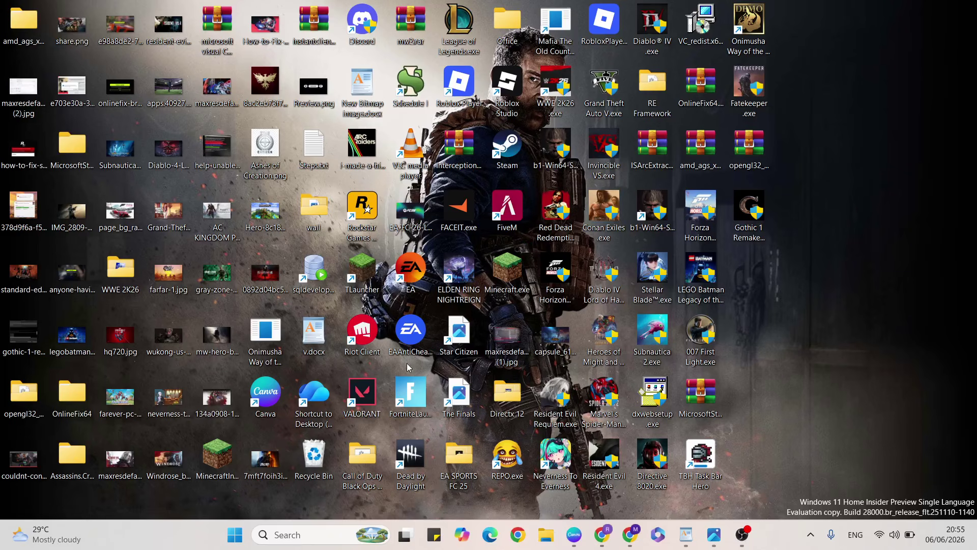
# - Flush the DNS resolver cache by running ipconfig /flushdns in the Command Prompt
pyautogui.click(98, 147)
pyautogui.write('i')
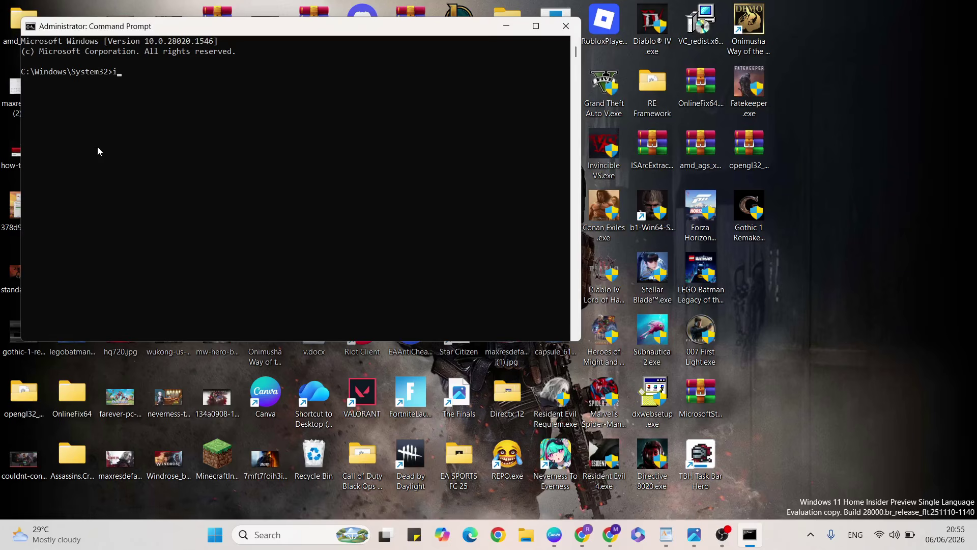
pyautogui.write('pconfig /flushdns')
pyautogui.press('Return')
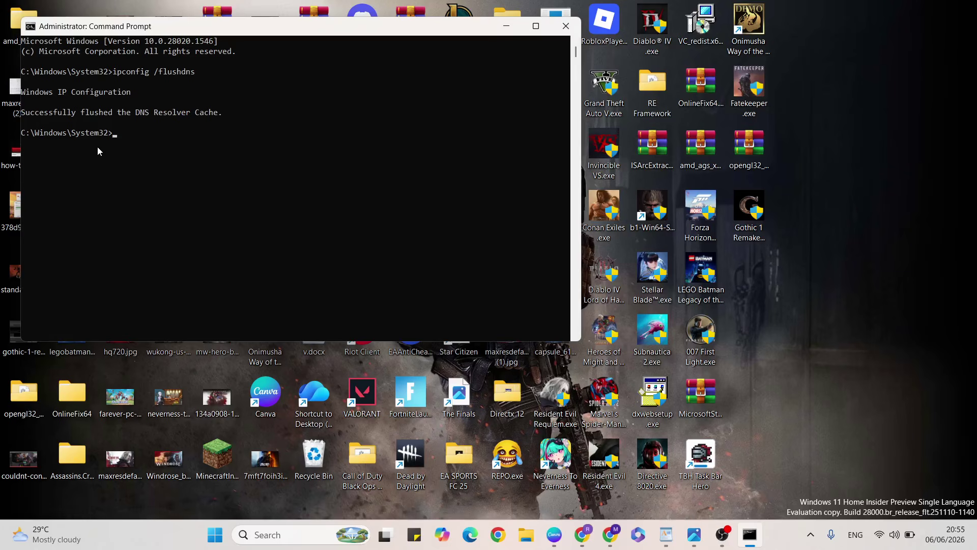
# - Start a system file scan with sfc /scannow and leave it running
pyautogui.write('sfc /scannow')
pyautogui.press('Return')
pyautogui.click(192, 161)
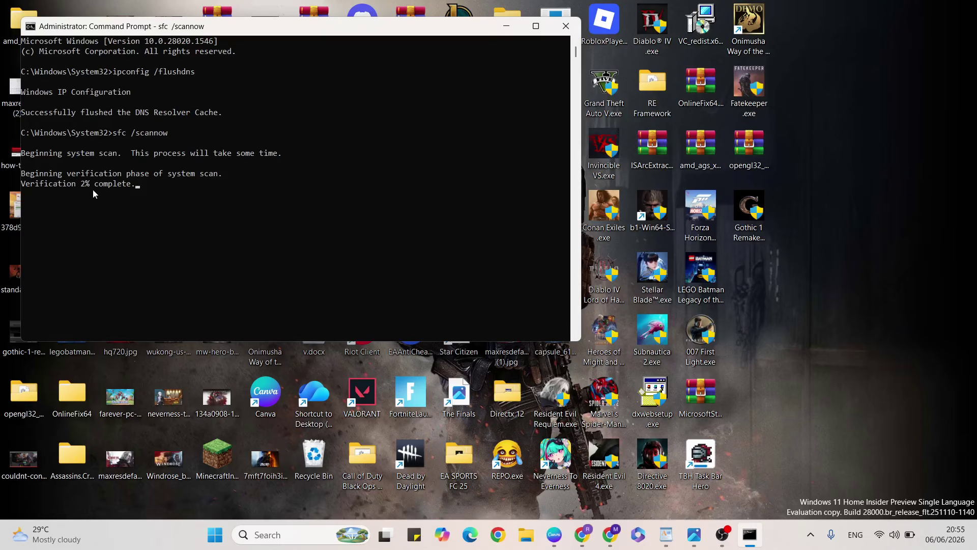
pyautogui.click(910, 391)
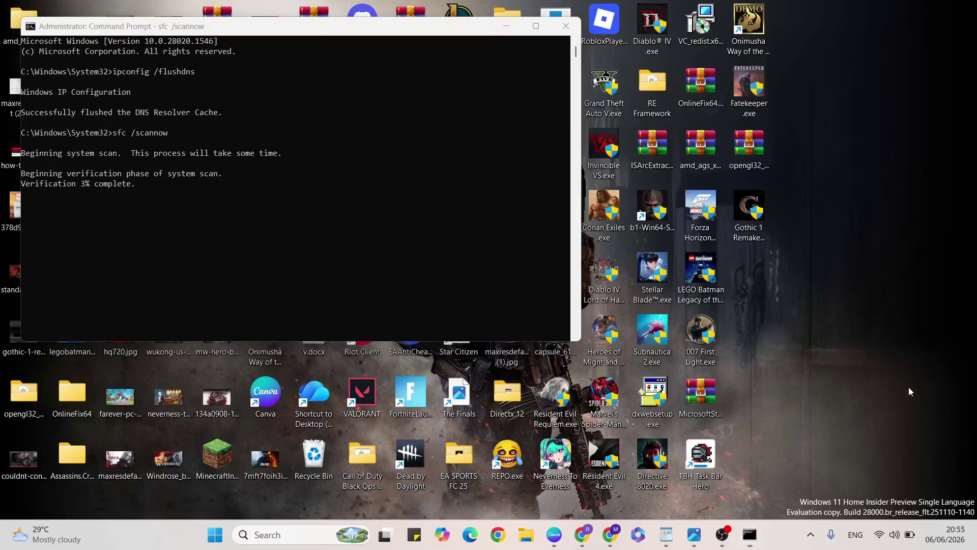
# - Move the Command Prompt window toward the middle of the desktop and close it with the exit command once the scan completes
pyautogui.click(377, 217)
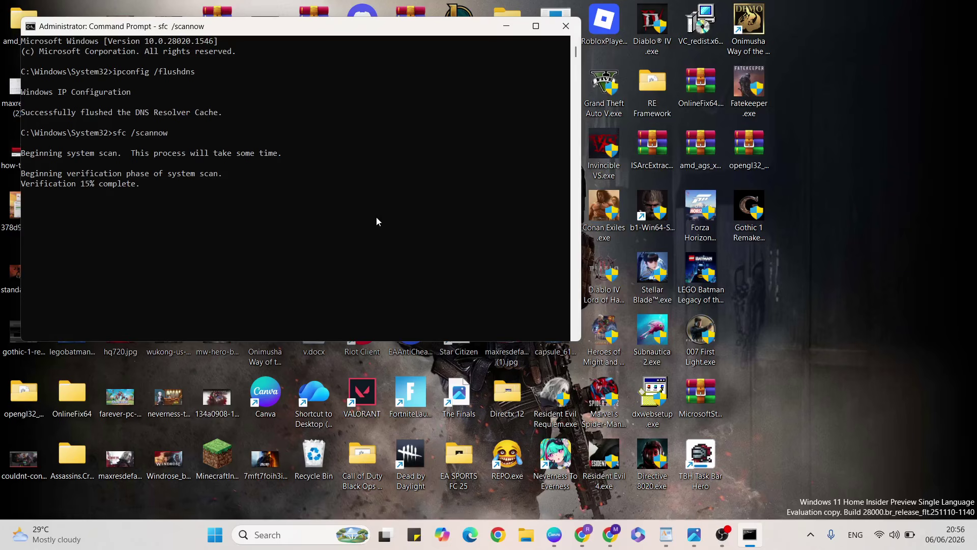
pyautogui.moveTo(269, 34); pyautogui.dragTo(381, 102)
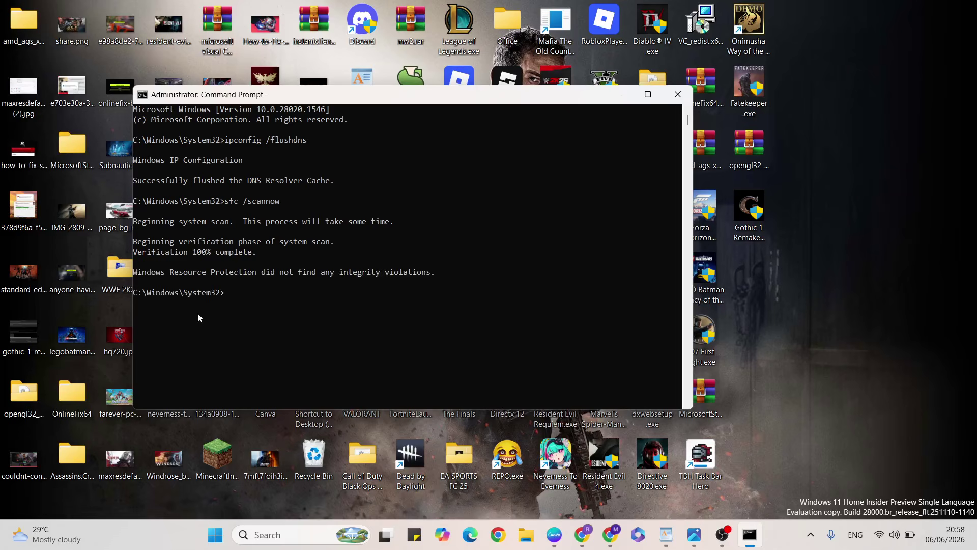
pyautogui.write('exit')
pyautogui.press('Return')
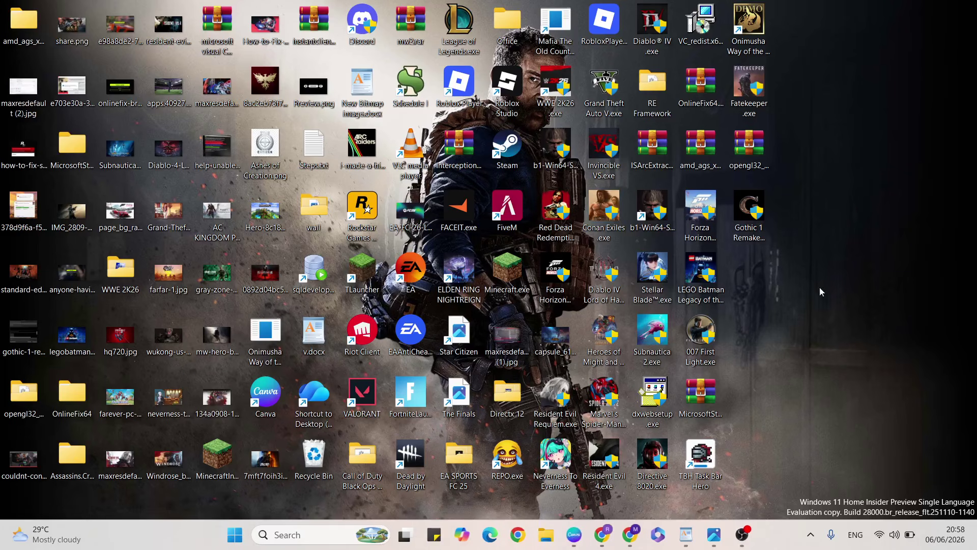
# - Show the power options in the Start menu and return to the desktop without restarting
pyautogui.click(235, 534)
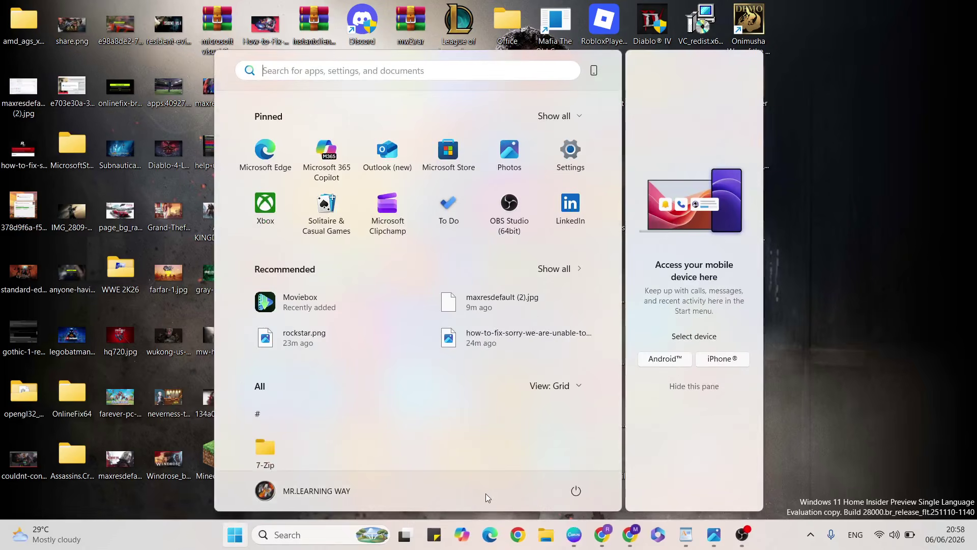
pyautogui.click(576, 490)
pyautogui.click(585, 463)
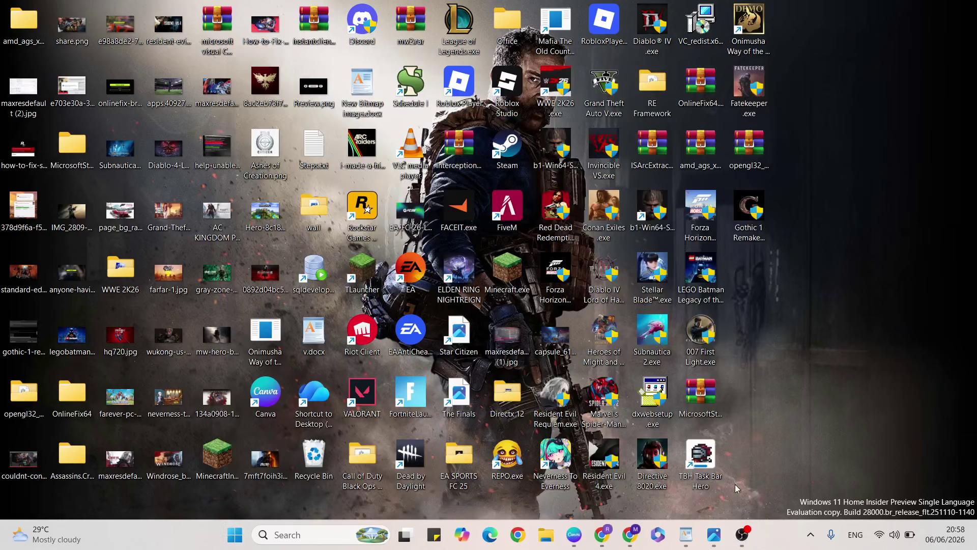
# - In the WordPad notes, add the line "Services" below "CMD" and return to the desktop
pyautogui.click(686, 535)
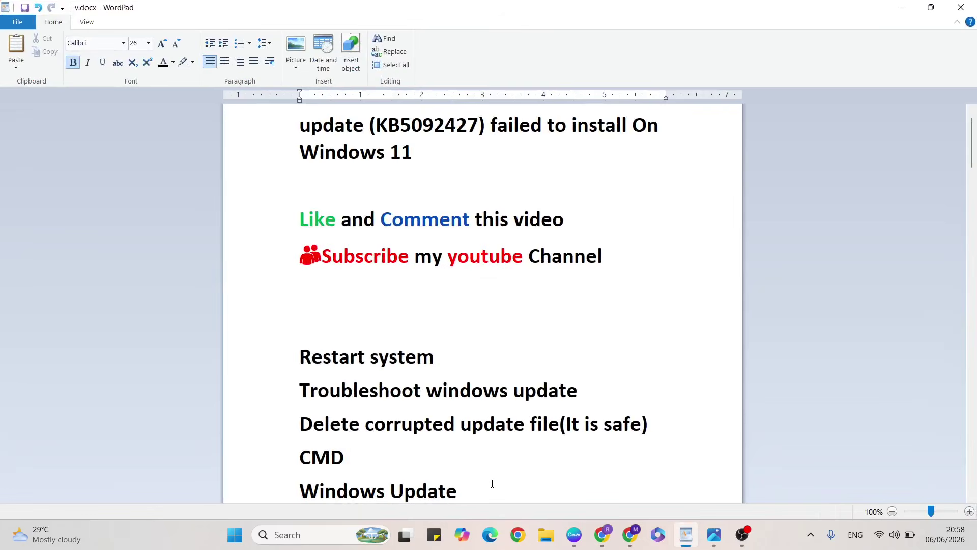
pyautogui.press('Return')
pyautogui.write('Services')
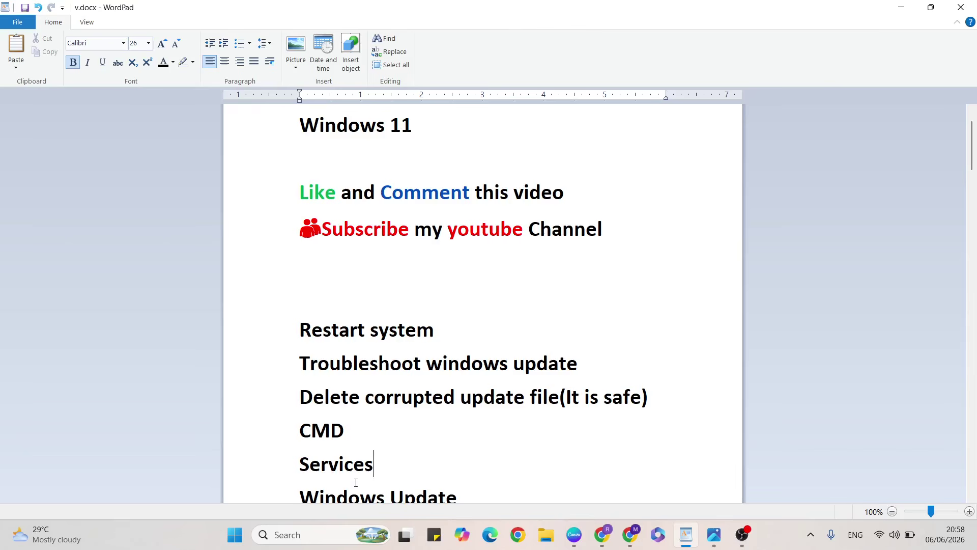
pyautogui.press('super+d')
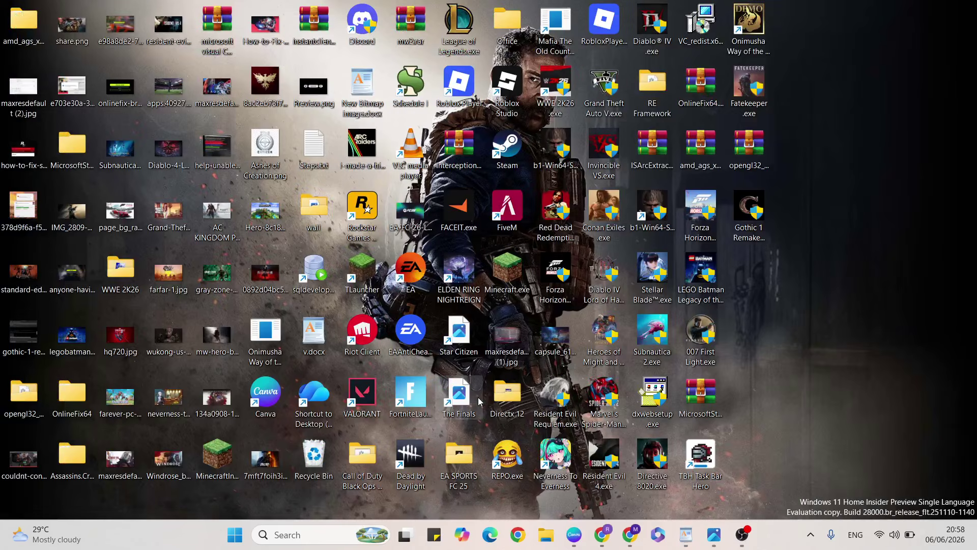
# - Search Windows for "services" and open the Services console
pyautogui.click(287, 536)
pyautogui.write('services')
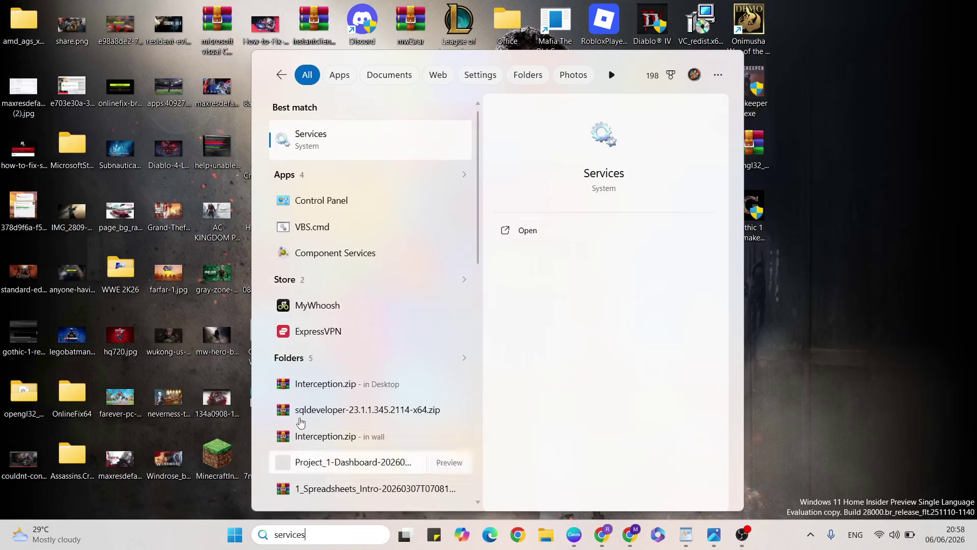
pyautogui.click(350, 148)
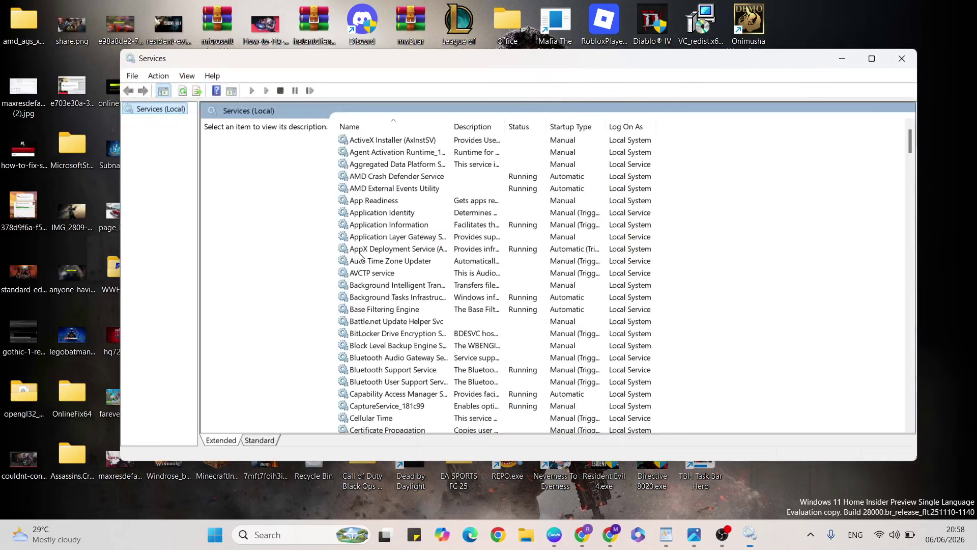
# - Maximize the Services window and open the properties of the Windows Update service
pyautogui.scroll(-10, 414, 248)
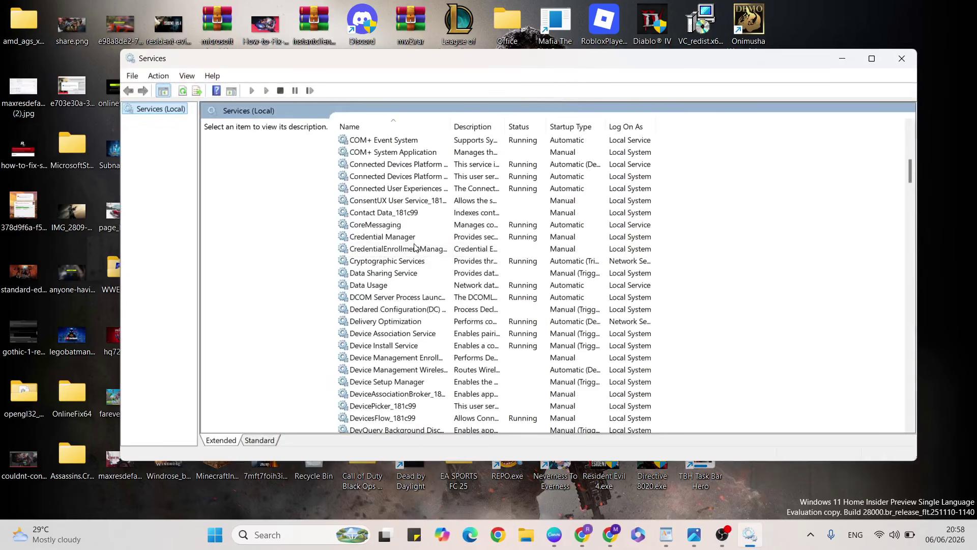
pyautogui.click(871, 58)
pyautogui.scroll(-14, 367, 236)
pyautogui.scroll(-20, 367, 236)
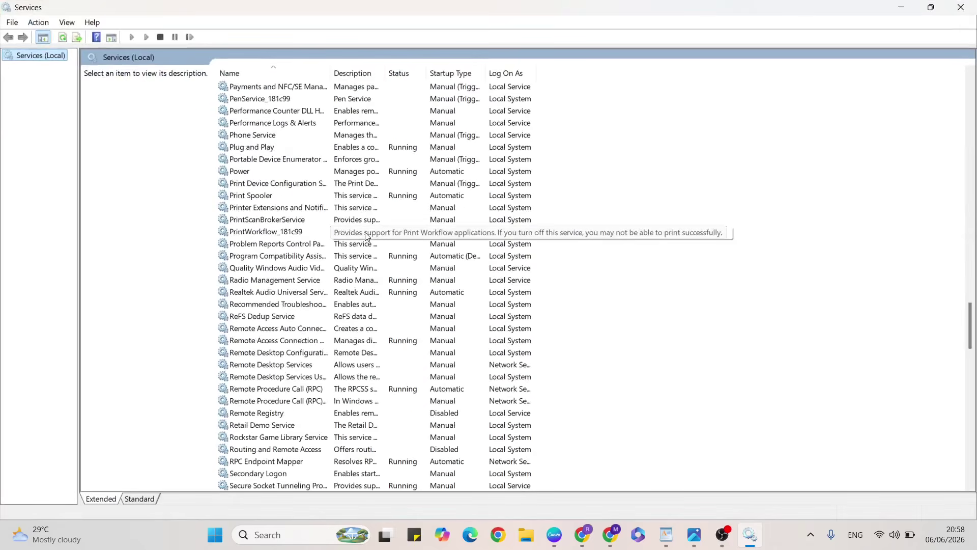
pyautogui.scroll(-18, 367, 236)
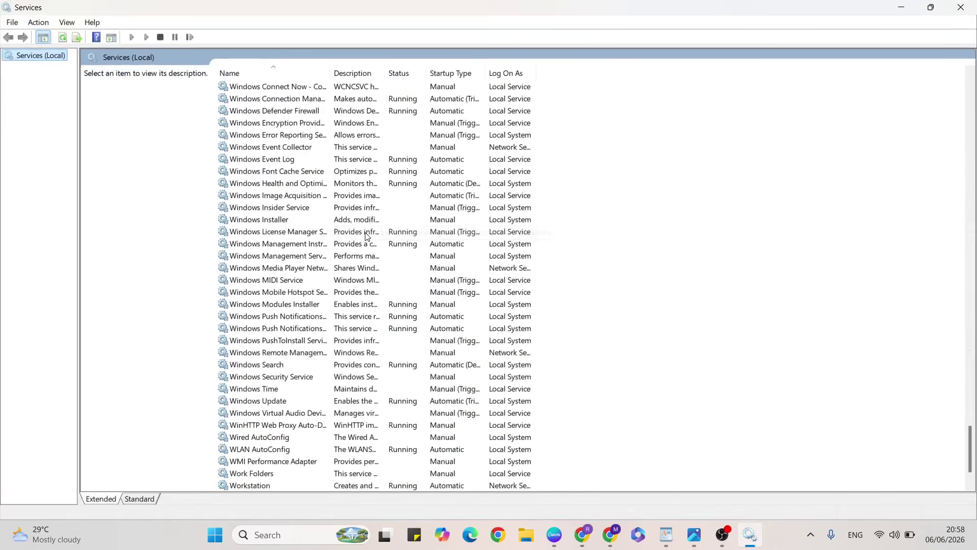
pyautogui.click(273, 402)
pyautogui.rightClick(273, 402)
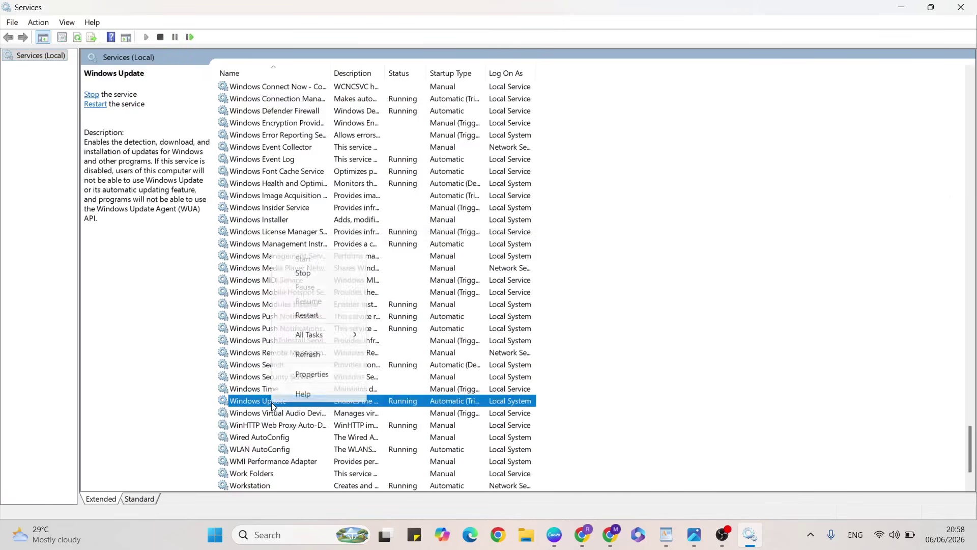
pyautogui.click(316, 374)
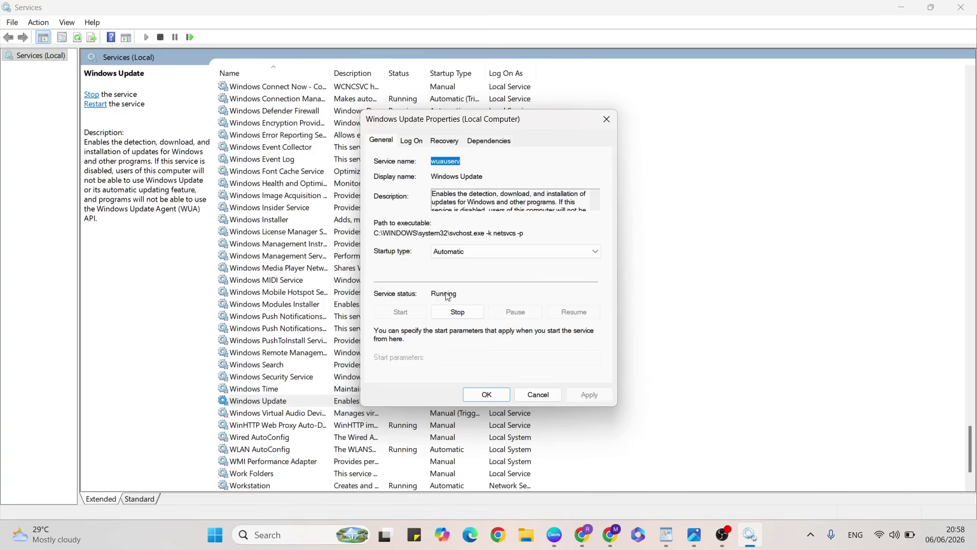
# - Check the startup type and status of the Windows Update service, cancel its properties dialog, and close Services
pyautogui.click(397, 319)
pyautogui.press('ctrl')
pyautogui.press('ctrl')
pyautogui.press('ctrl')
pyautogui.click(530, 394)
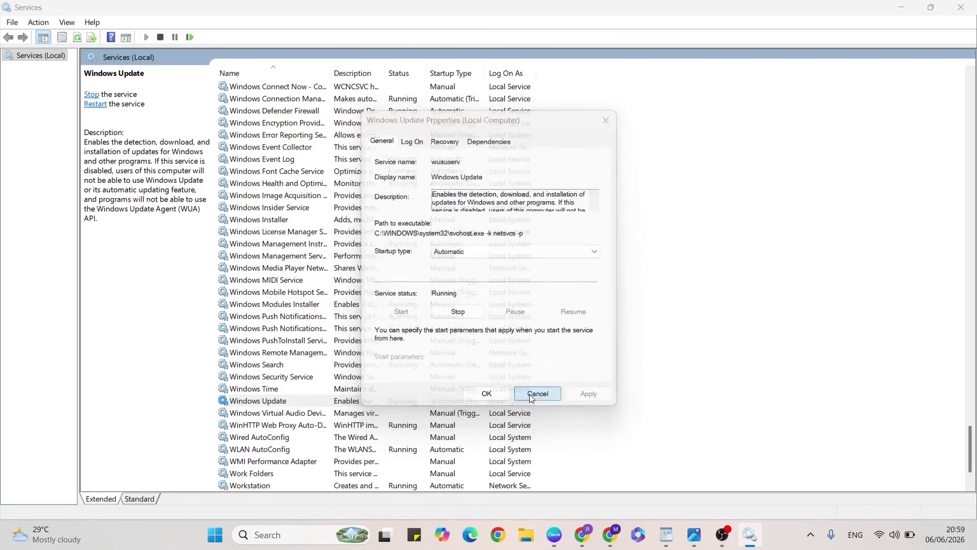
pyautogui.click(961, 7)
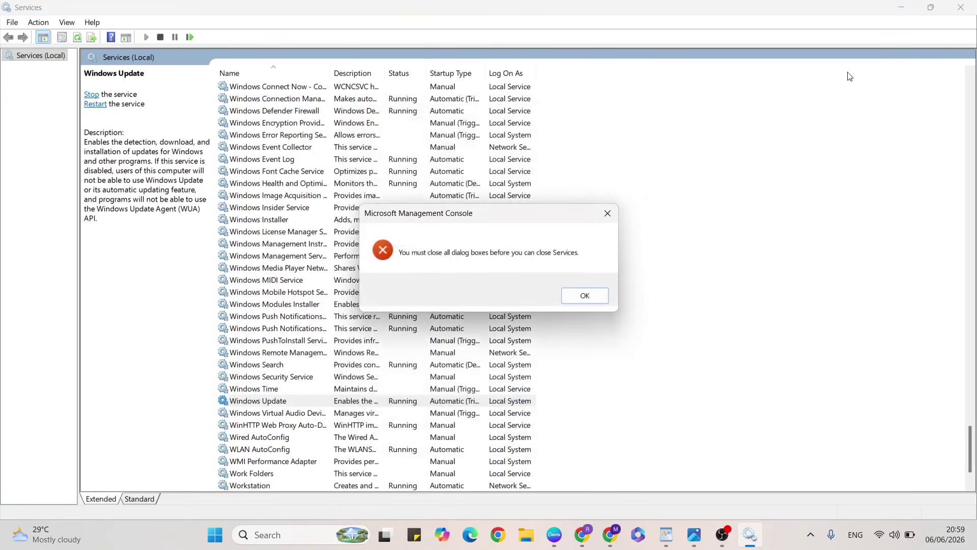
pyautogui.click(584, 298)
pyautogui.click(961, 7)
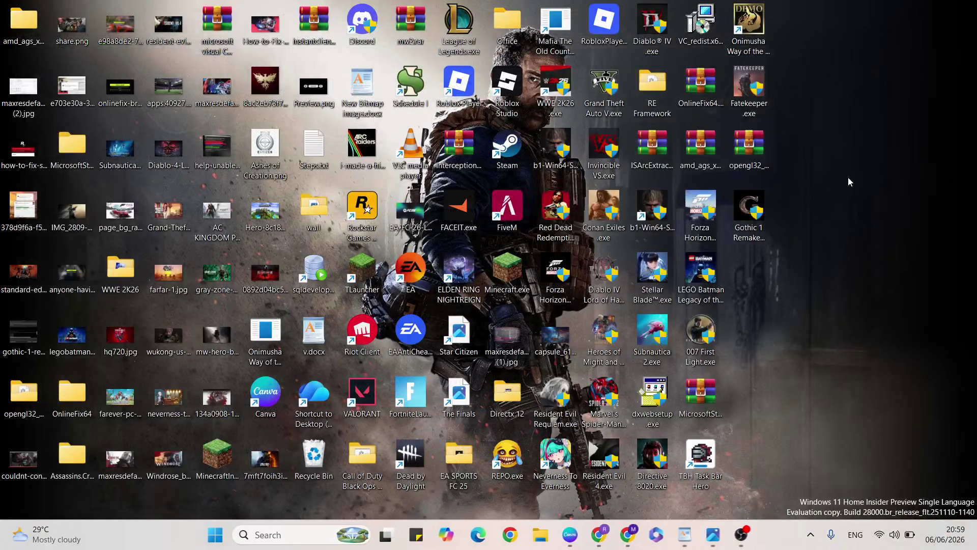
# - Display the computer's power options from the Start menu and dismiss them
pyautogui.click(235, 534)
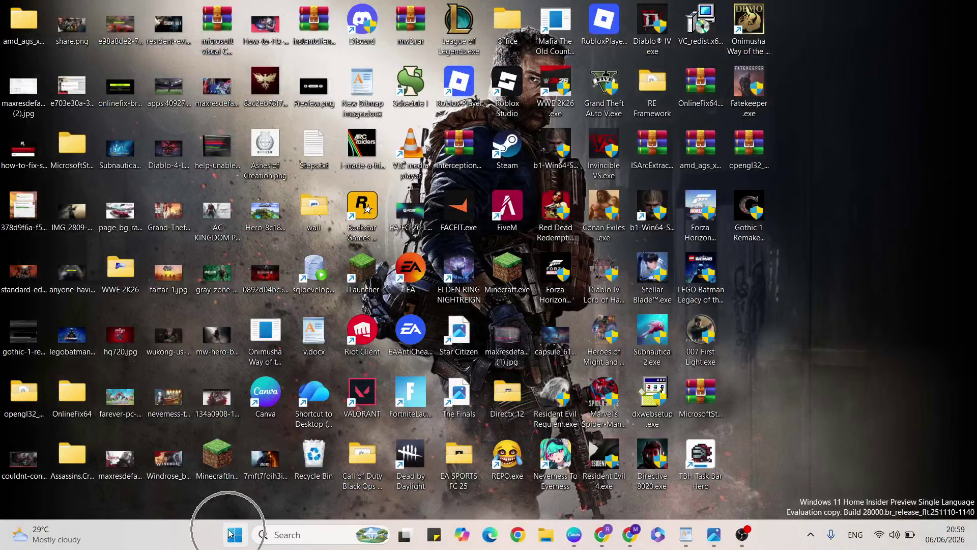
pyautogui.click(576, 490)
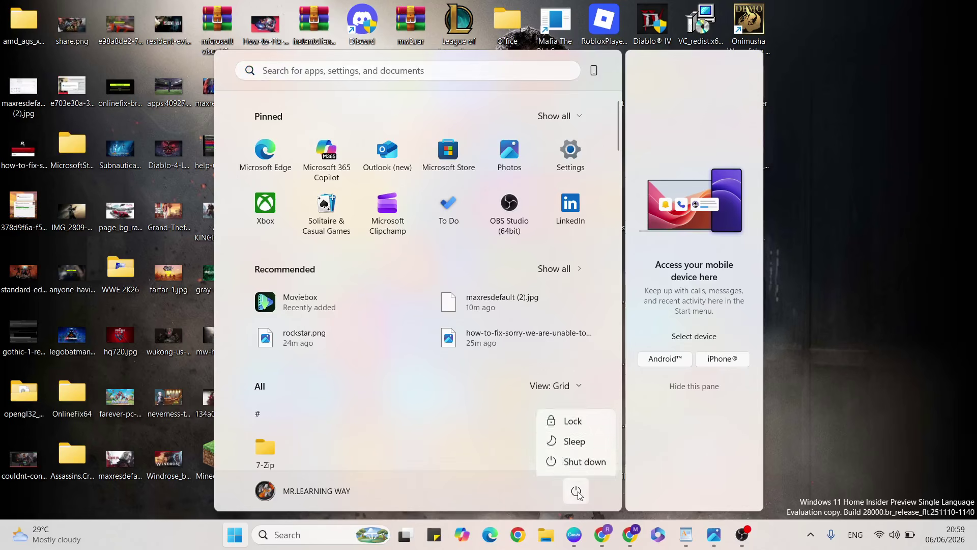
pyautogui.click(840, 381)
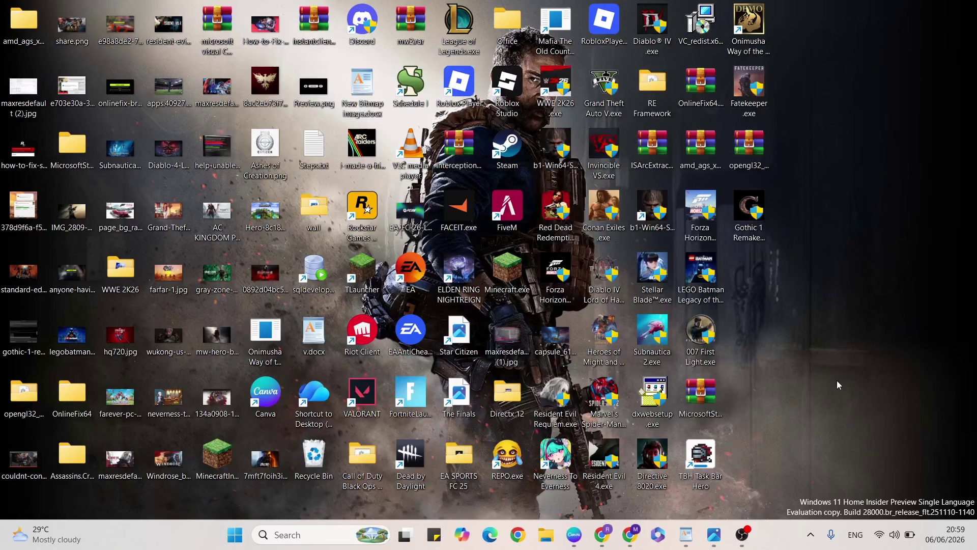
# - Search Windows for "sett", open Settings, and go to the Windows Update page
pyautogui.click(316, 532)
pyautogui.write('sett')
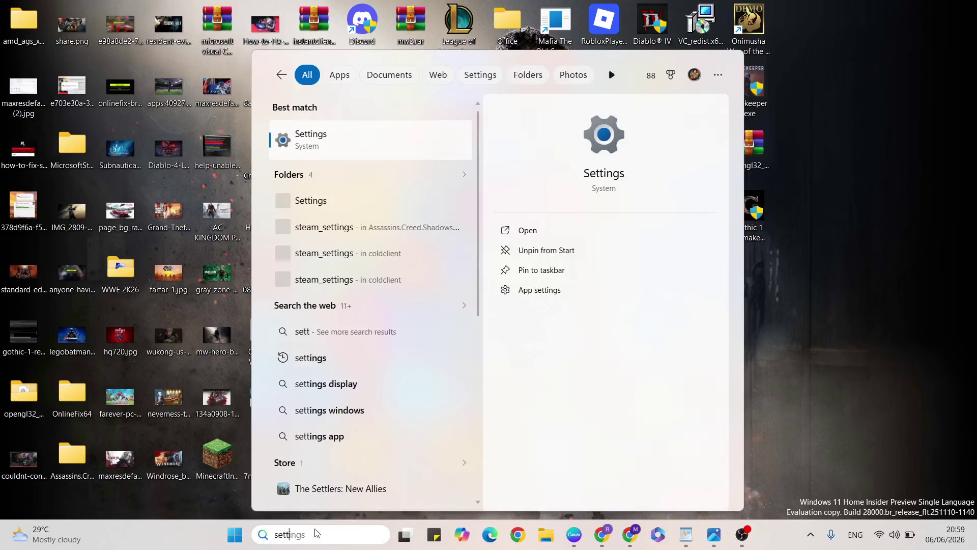
pyautogui.click(327, 153)
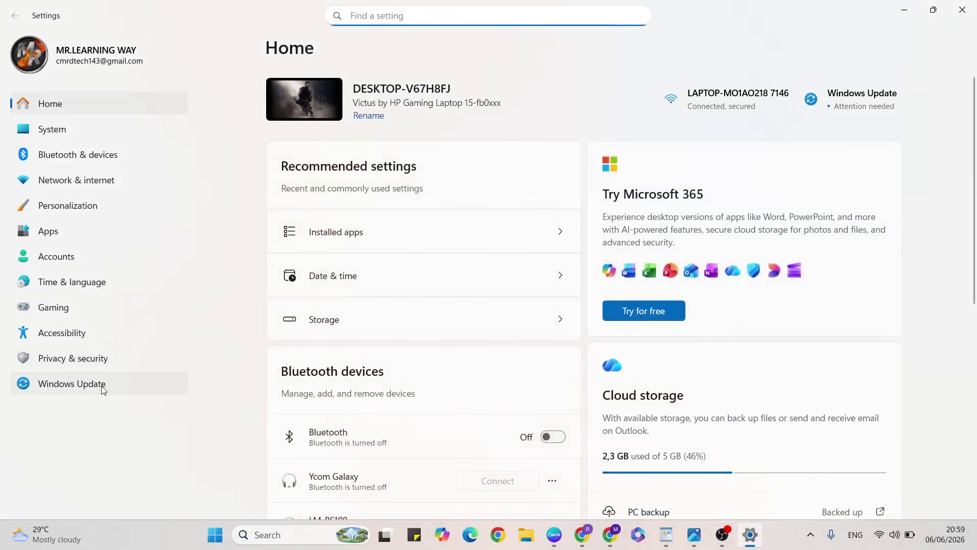
pyautogui.click(97, 385)
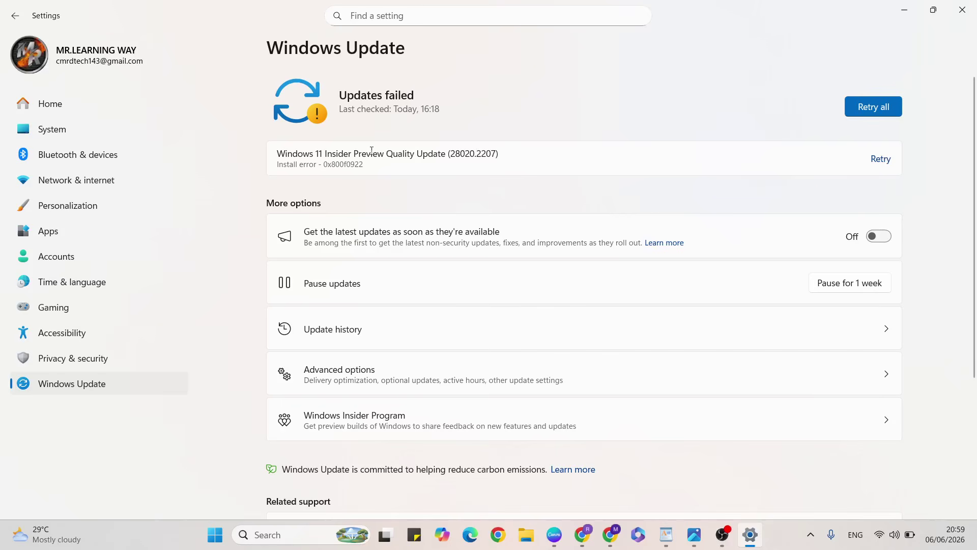
# - Retry all failed updates to download the Windows 11 Insider Preview Quality Update (28020.2207), and return to the desktop
pyautogui.click(876, 107)
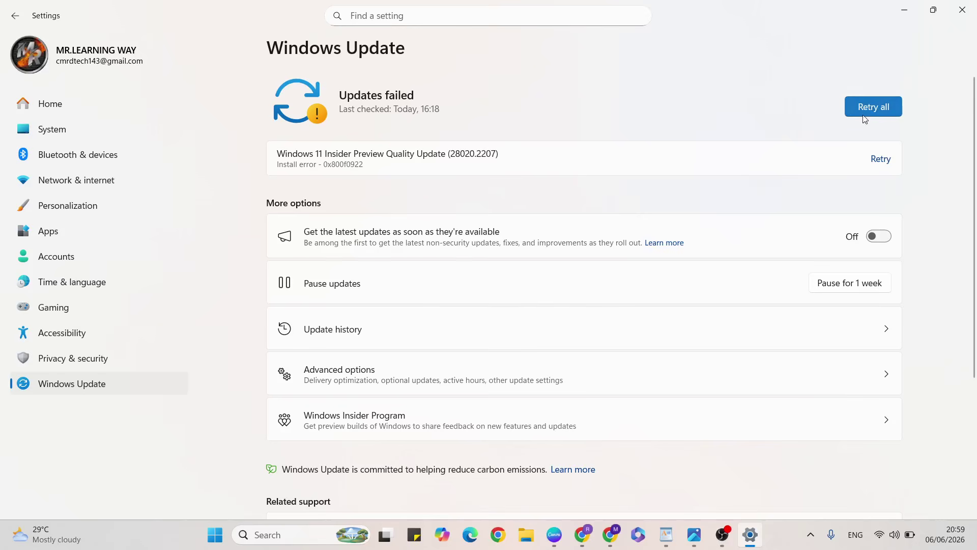
pyautogui.click(864, 115)
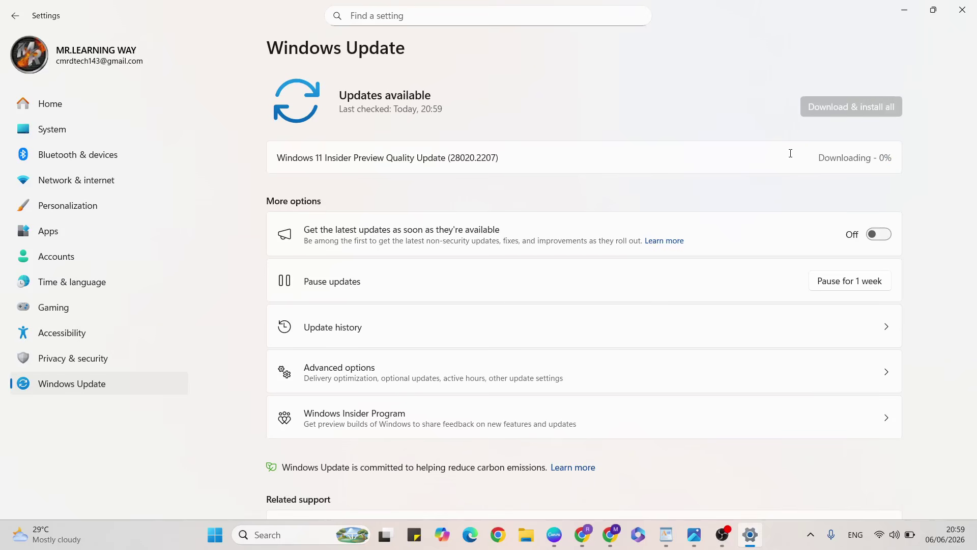
pyautogui.click(839, 185)
pyautogui.press('super+d')
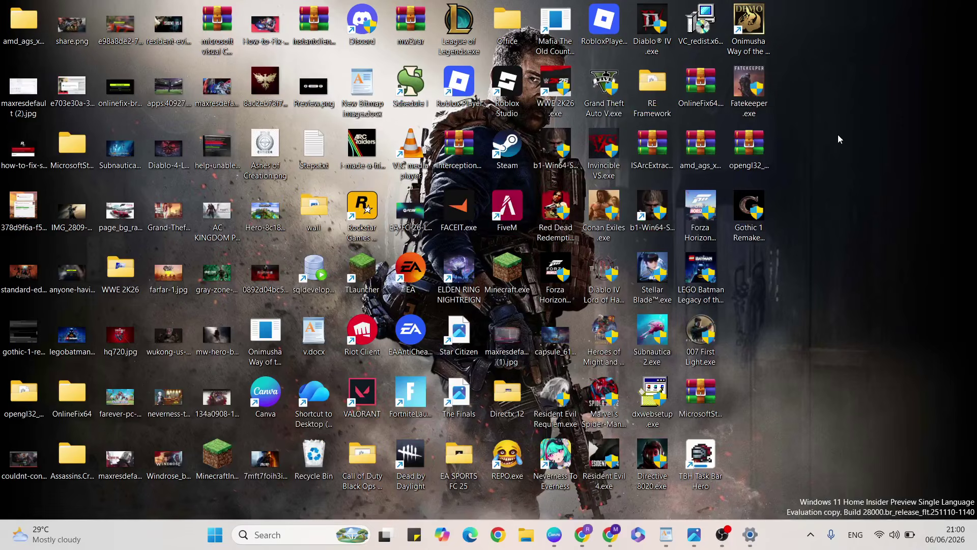
# - Switch to Photos and show the Preview.png image with the like, subscribe and bell graphics
pyautogui.moveTo(695, 545)
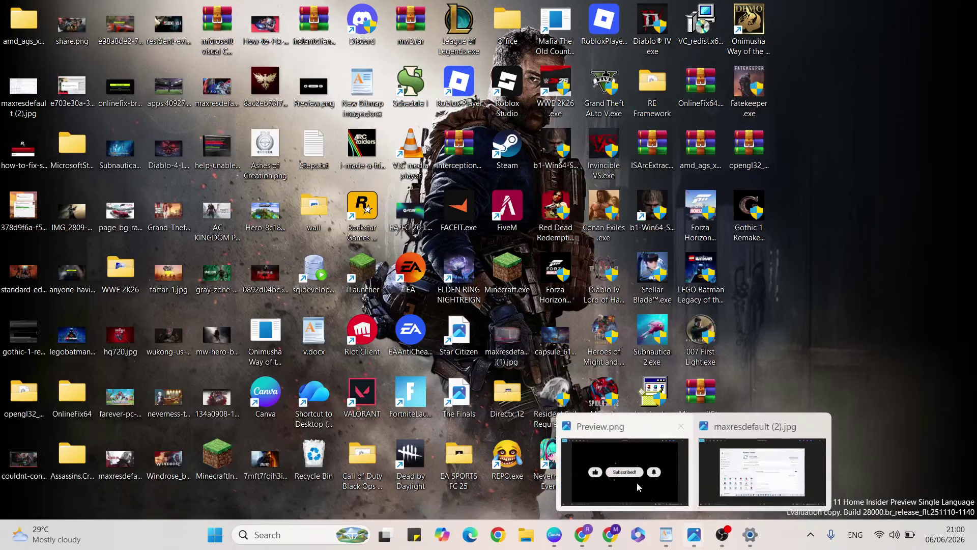
pyautogui.click(622, 468)
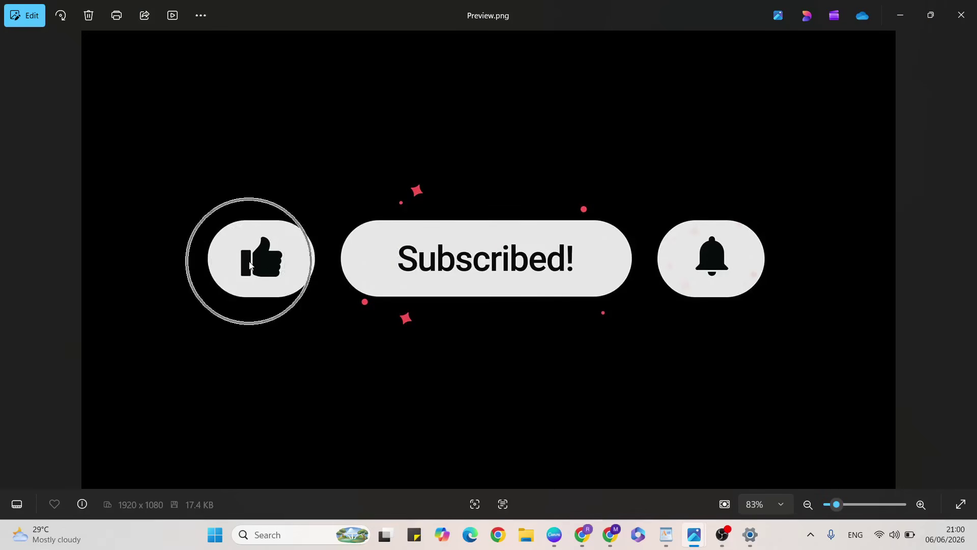
pyautogui.click(506, 260)
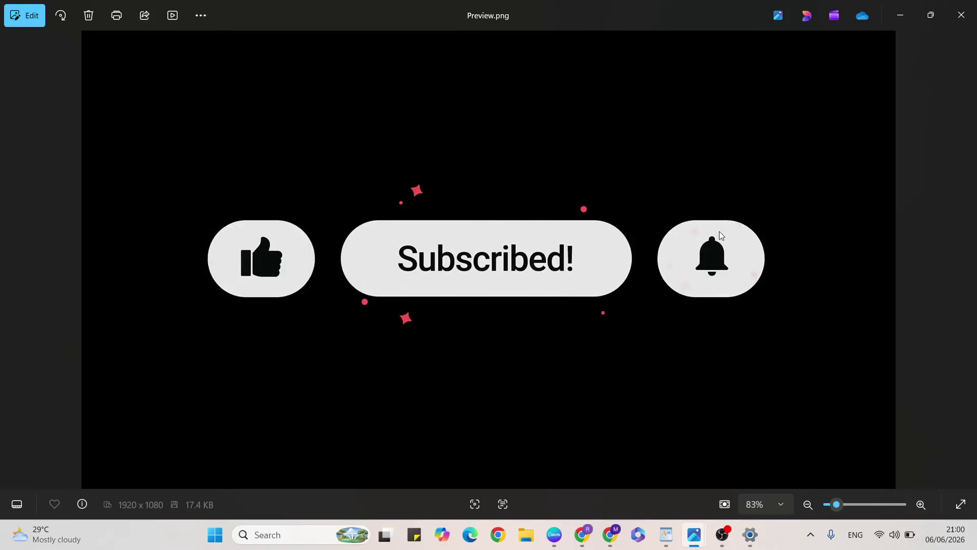